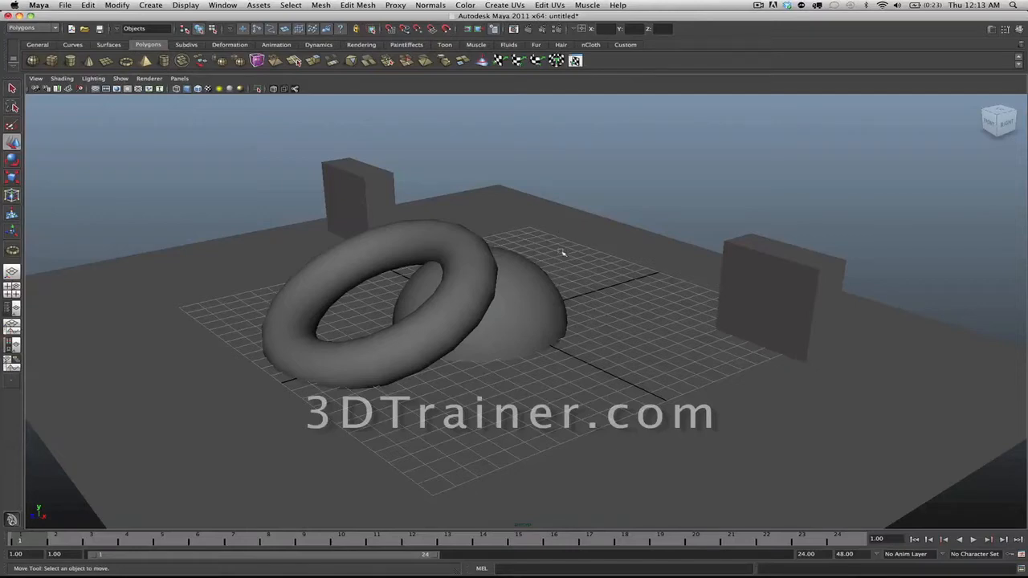
# Step: Orbit and pan the perspective view to look at the torus and sphere from the front
pyautogui.keyDown('alt'); pyautogui.moveTo(562, 241); pyautogui.dragTo(628, 254); pyautogui.keyUp('alt')
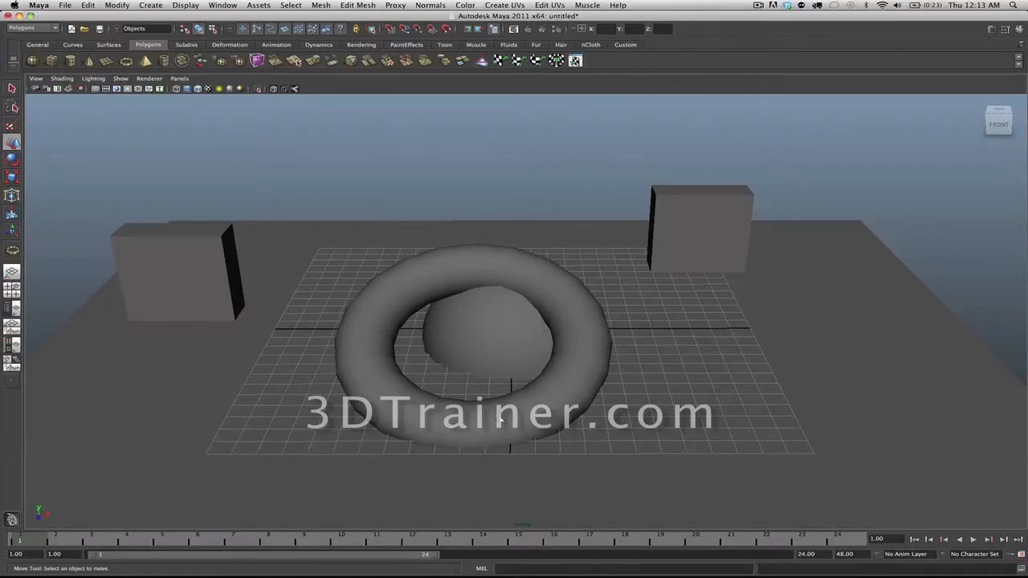
pyautogui.keyDown('alt'); pyautogui.moveTo(503, 417); pyautogui.dragTo(567, 338, button='middle'); pyautogui.keyUp('alt')
pyautogui.keyDown('alt'); pyautogui.moveTo(568, 338); pyautogui.dragTo(530, 319); pyautogui.keyUp('alt')
pyautogui.keyDown('alt'); pyautogui.moveTo(530, 318); pyautogui.dragTo(506, 319, button='middle'); pyautogui.keyUp('alt')
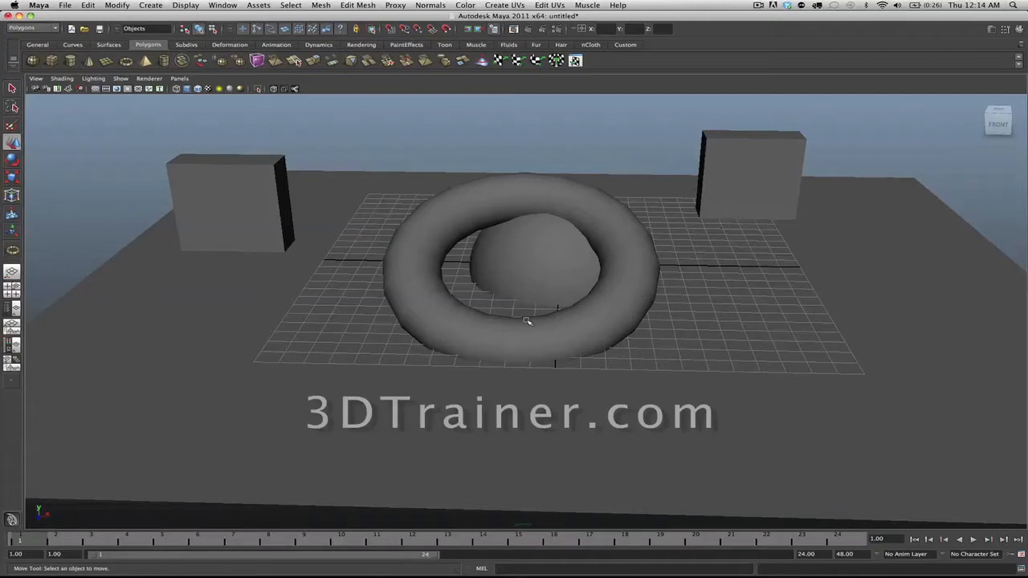
# Step: Dolly the perspective camera smoothly away from the torus and sphere and back in towards them
pyautogui.keyDown('alt'); pyautogui.moveTo(526, 322); pyautogui.dragTo(399, 324, button='right'); pyautogui.keyUp('alt')
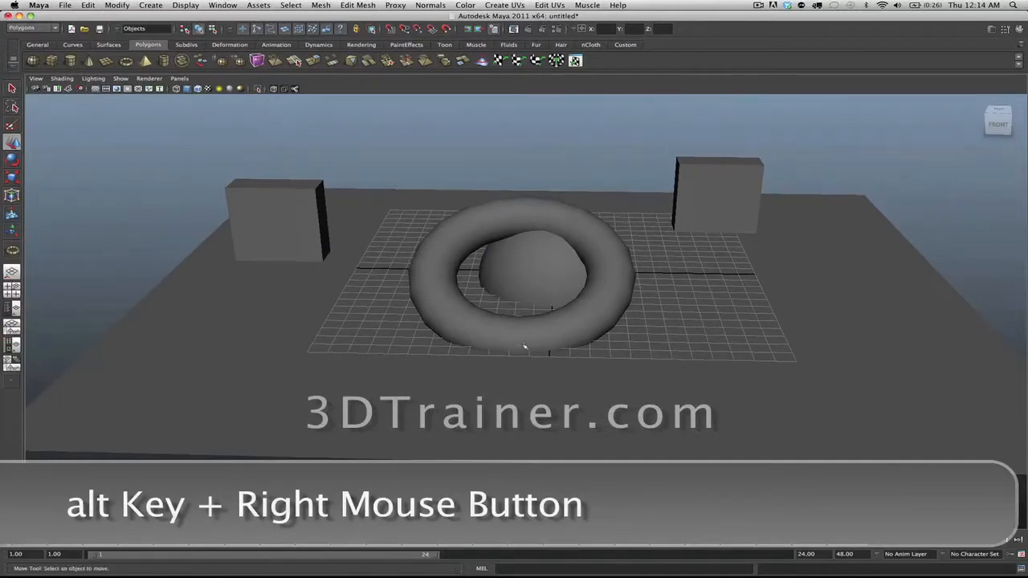
pyautogui.keyDown('alt'); pyautogui.moveTo(525, 346); pyautogui.dragTo(519, 367, button='right'); pyautogui.keyUp('alt')
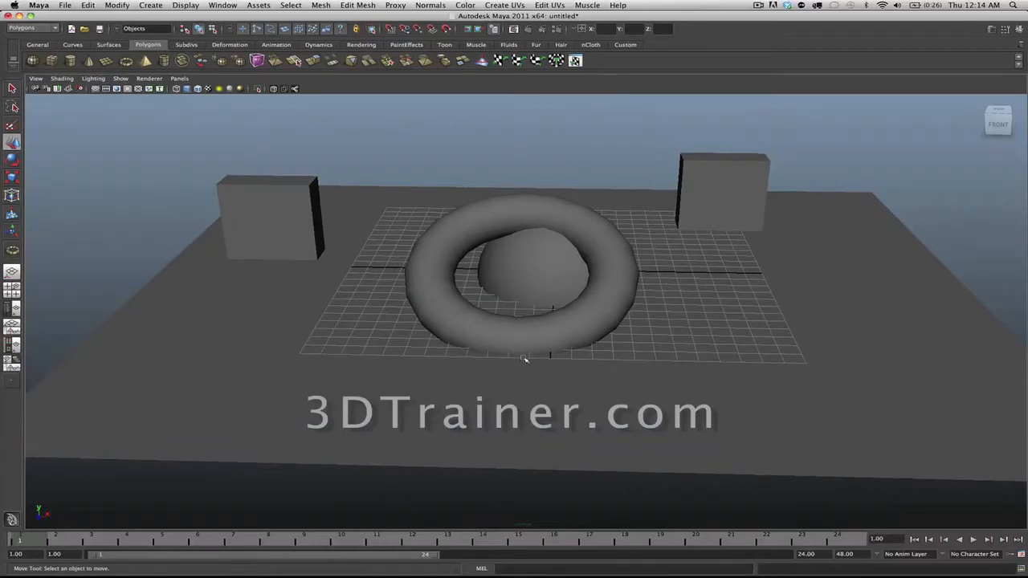
pyautogui.keyDown('alt'); pyautogui.moveTo(385, 304); pyautogui.dragTo(562, 384, button='right'); pyautogui.keyUp('alt')
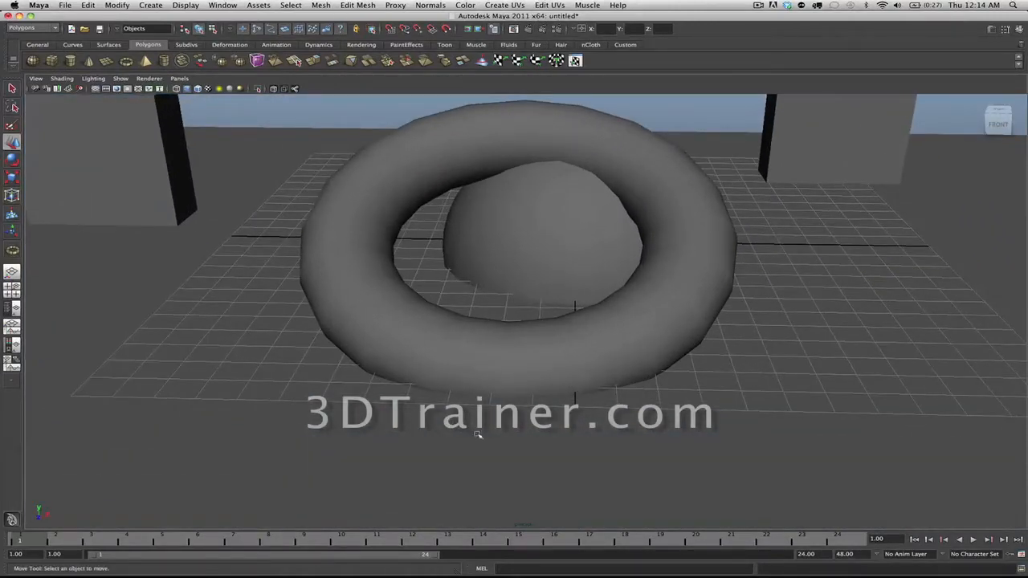
# Step: Zoom in stepwise close to the torus and back out to the whole ground plane, repeating the zoom in both directions
pyautogui.scroll(3, 485, 414)
pyautogui.scroll(3, 485, 409)
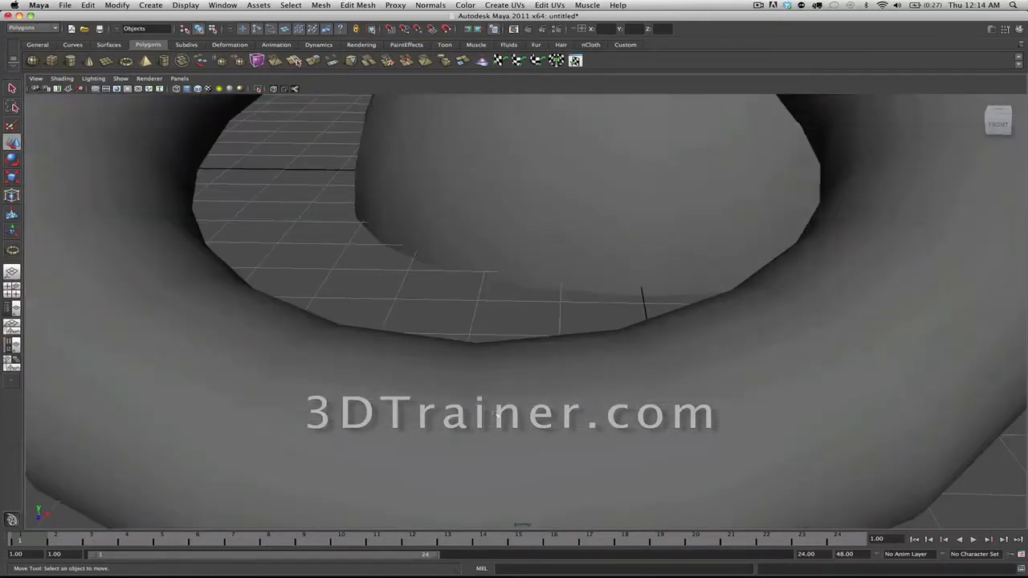
pyautogui.scroll(-3, 506, 383)
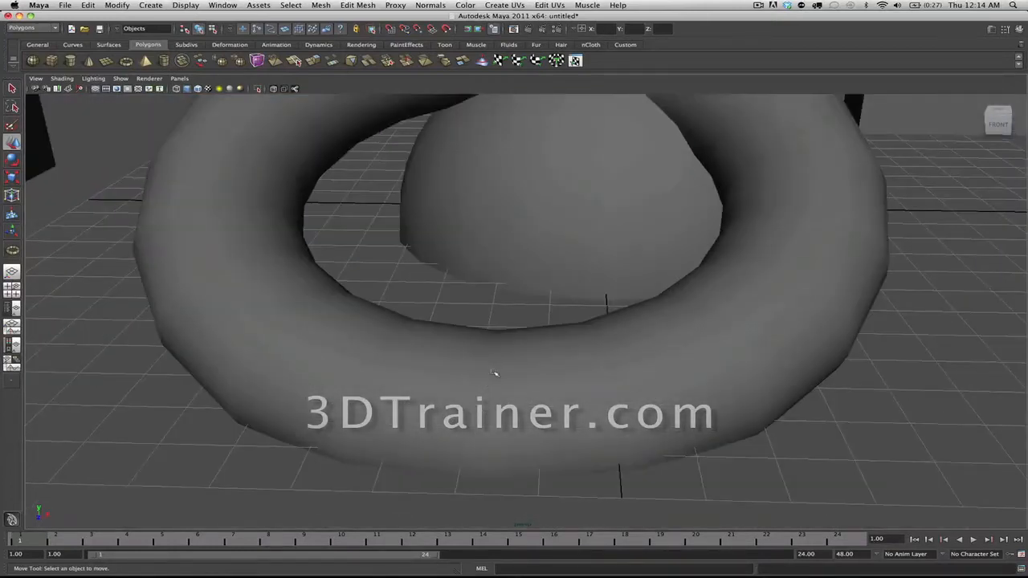
pyautogui.scroll(-6, 493, 371)
pyautogui.scroll(-2, 533, 398)
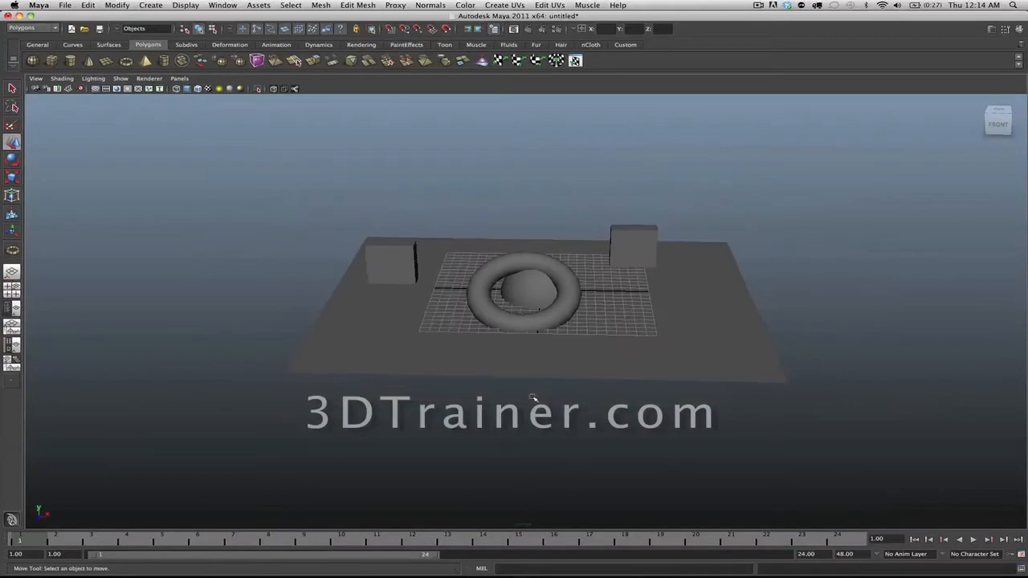
pyautogui.scroll(6, 533, 398)
pyautogui.scroll(2, 533, 398)
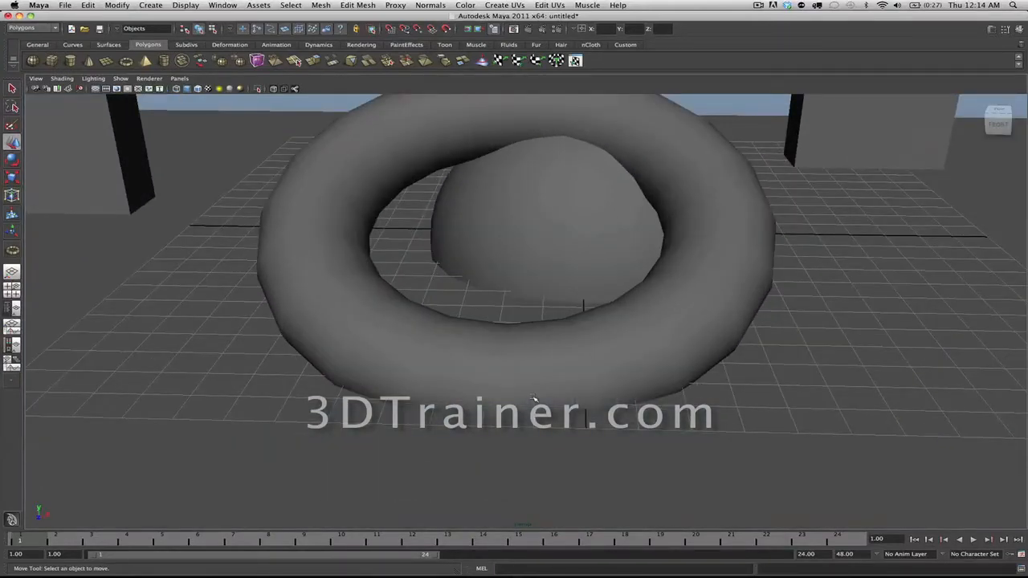
pyautogui.scroll(5, 534, 397)
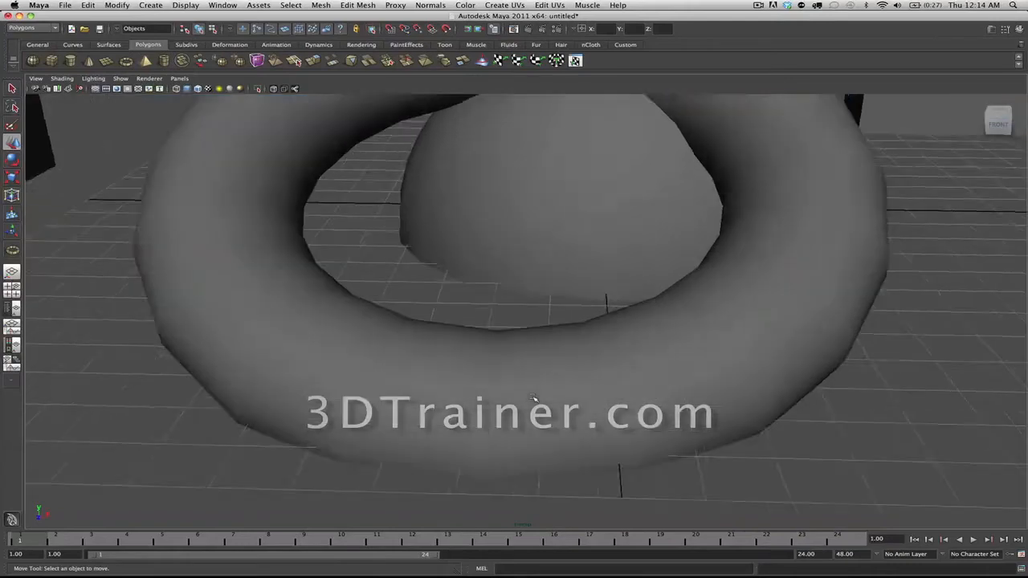
pyautogui.scroll(-4, 533, 398)
pyautogui.scroll(-6, 545, 425)
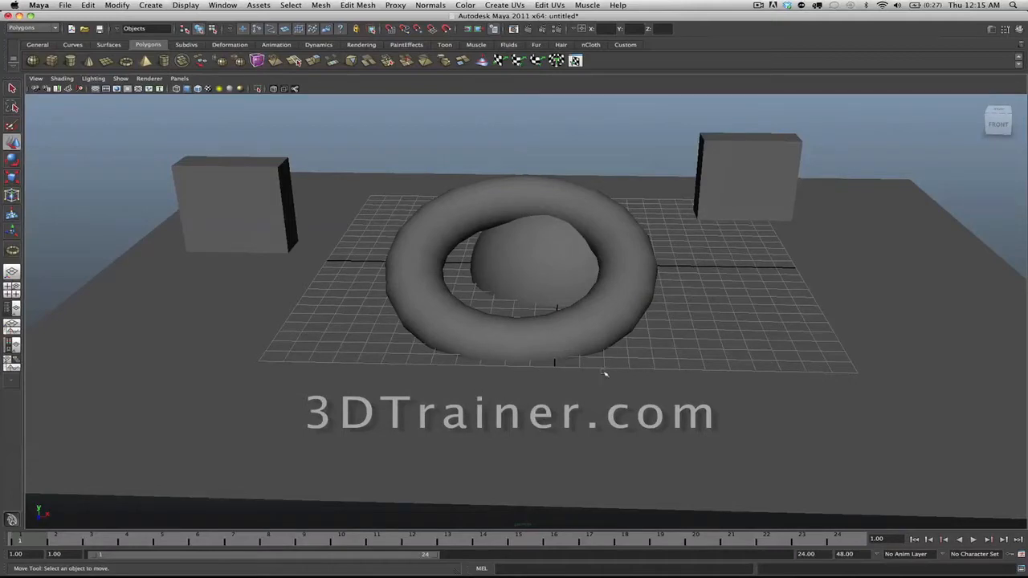
pyautogui.keyDown('alt'); pyautogui.moveTo(603, 371); pyautogui.dragTo(517, 427, button='right'); pyautogui.keyUp('alt')
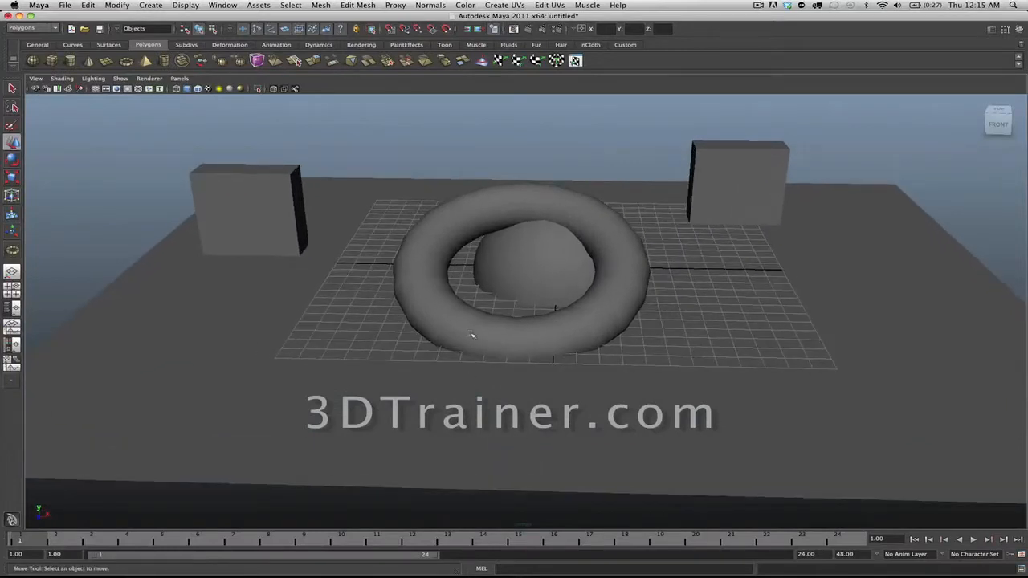
# Step: Frame all objects of the scene in the perspective view and orbit around them to the left side
pyautogui.keyDown('alt'); pyautogui.moveTo(380, 367); pyautogui.dragTo(638, 289); pyautogui.keyUp('alt')
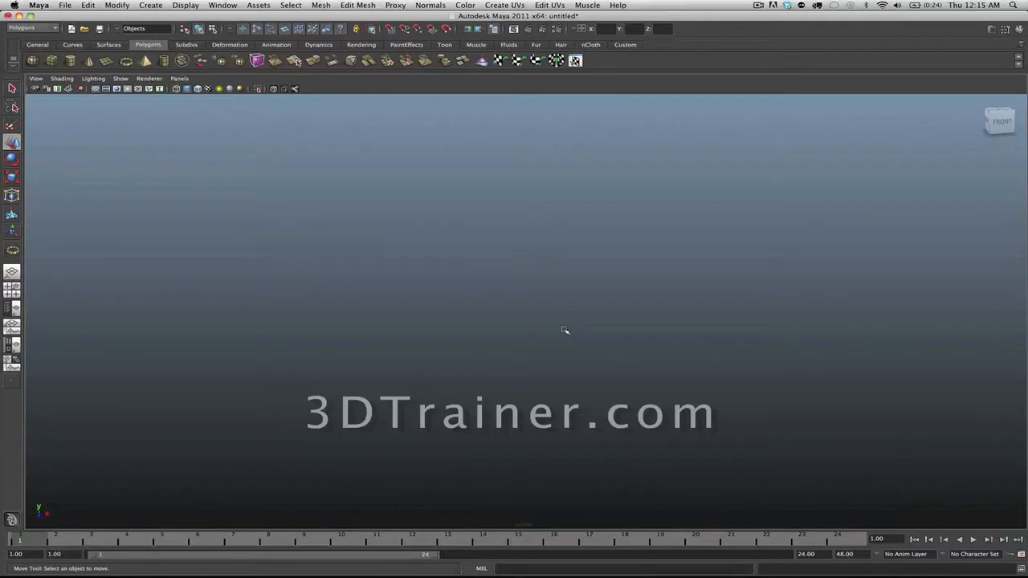
pyautogui.press('a')
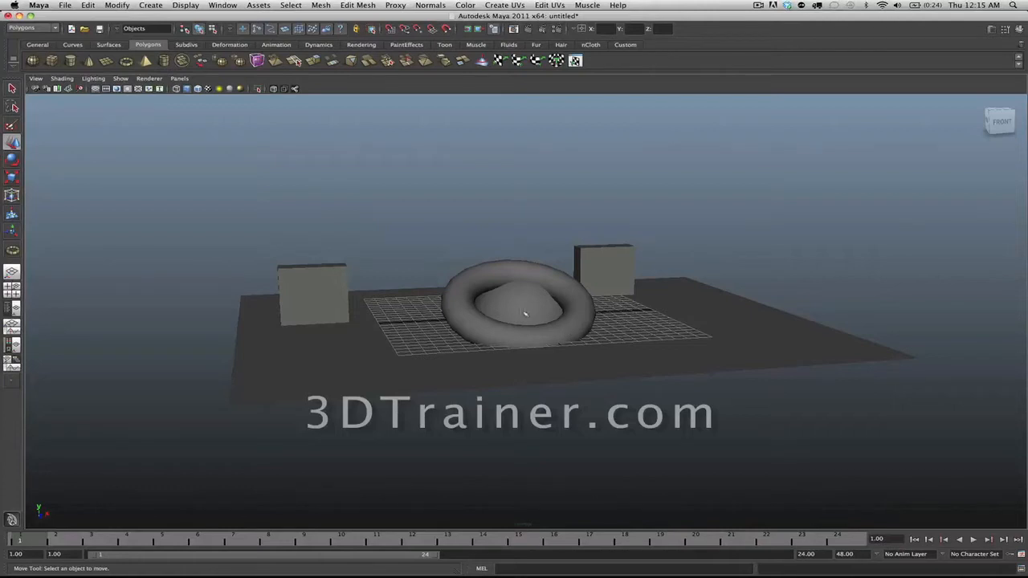
pyautogui.keyDown('alt'); pyautogui.moveTo(461, 326); pyautogui.dragTo(539, 340); pyautogui.keyUp('alt')
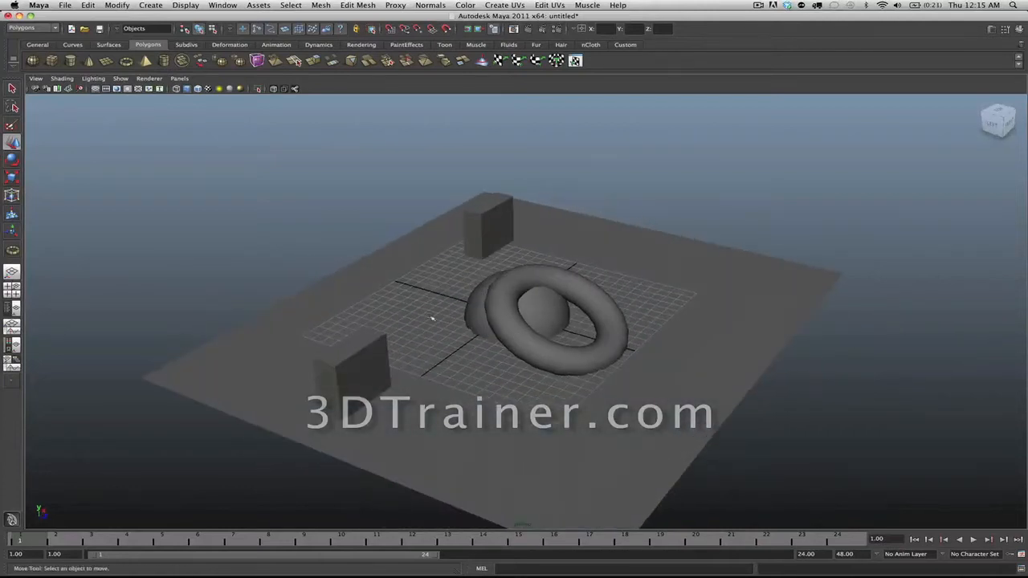
# Step: Pan and zoom in on the torus, select it and clear the selection, and orbit back to the front
pyautogui.keyDown('alt'); pyautogui.moveTo(431, 317); pyautogui.dragTo(572, 316, button='middle'); pyautogui.keyUp('alt')
pyautogui.keyDown('alt'); pyautogui.moveTo(708, 312); pyautogui.dragTo(518, 355, button='middle'); pyautogui.keyUp('alt')
pyautogui.keyDown('alt'); pyautogui.moveTo(611, 346); pyautogui.dragTo(723, 390, button='right'); pyautogui.keyUp('alt')
pyautogui.keyDown('alt'); pyautogui.moveTo(687, 377); pyautogui.dragTo(560, 342, button='middle'); pyautogui.keyUp('alt')
pyautogui.click(501, 440)
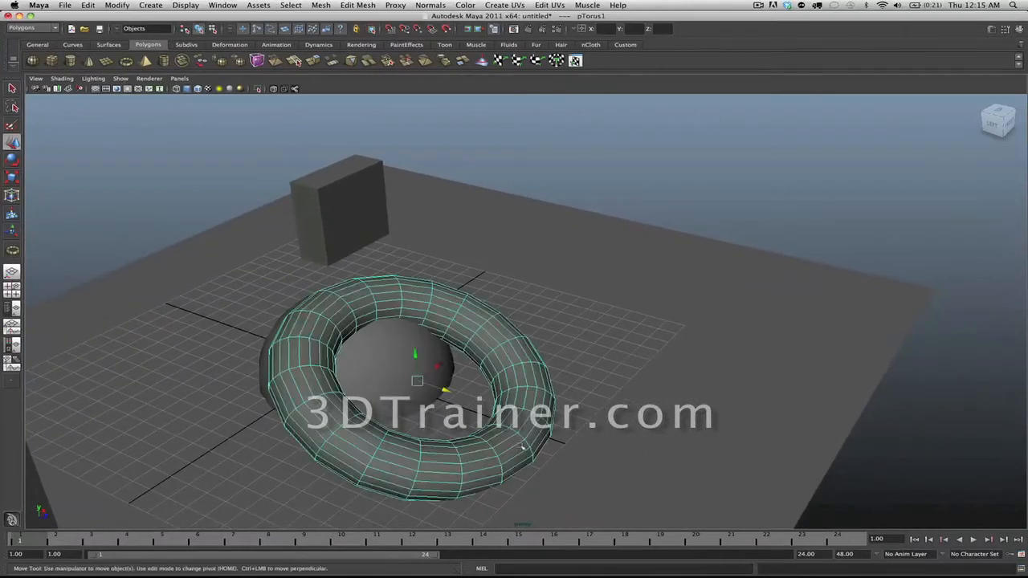
pyautogui.keyDown('alt'); pyautogui.moveTo(731, 167); pyautogui.dragTo(720, 118, button='middle'); pyautogui.keyUp('alt')
pyautogui.click(730, 187)
pyautogui.keyDown('alt'); pyautogui.moveTo(586, 334); pyautogui.dragTo(436, 343); pyautogui.keyUp('alt')
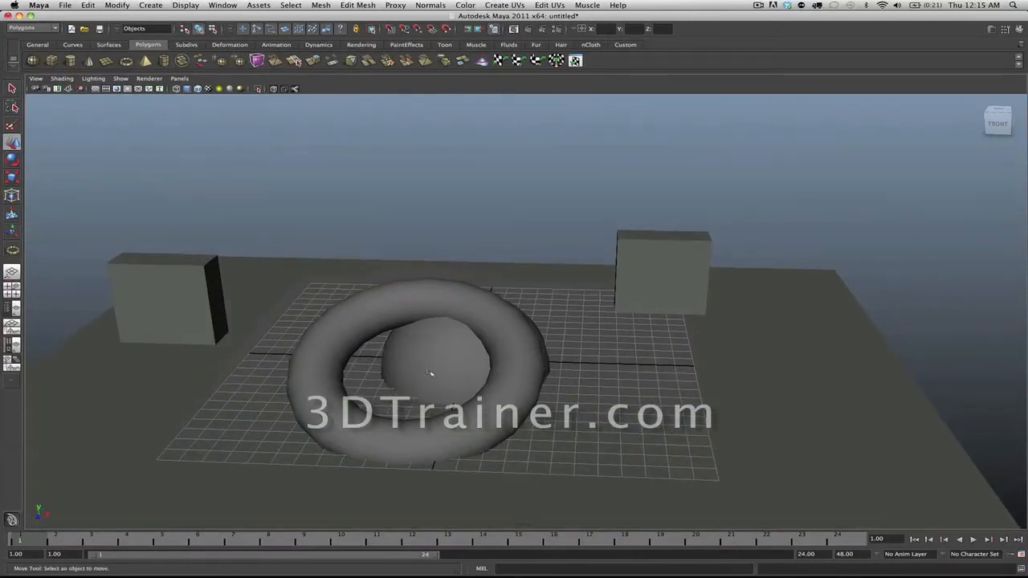
# Step: Orbit, pan and zoom the perspective view to inspect the box near the grid's back right corner up close
pyautogui.keyDown('alt'); pyautogui.moveTo(528, 374); pyautogui.dragTo(200, 346); pyautogui.keyUp('alt')
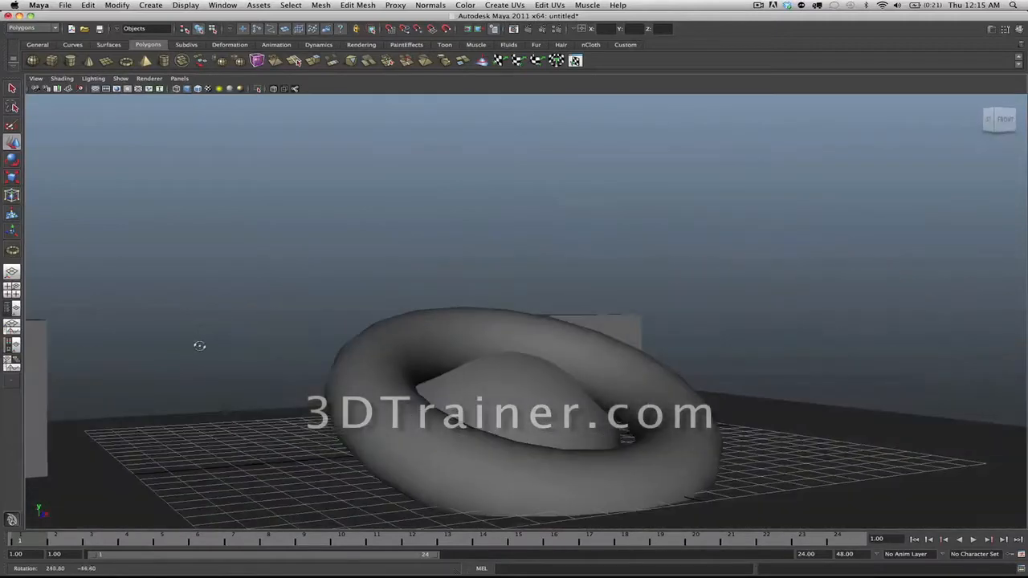
pyautogui.keyDown('alt'); pyautogui.moveTo(548, 346); pyautogui.dragTo(581, 353); pyautogui.keyUp('alt')
pyautogui.keyDown('alt'); pyautogui.moveTo(688, 332); pyautogui.dragTo(598, 342, button='middle'); pyautogui.keyUp('alt')
pyautogui.keyDown('alt'); pyautogui.moveTo(599, 342); pyautogui.dragTo(915, 409, button='right'); pyautogui.keyUp('alt')
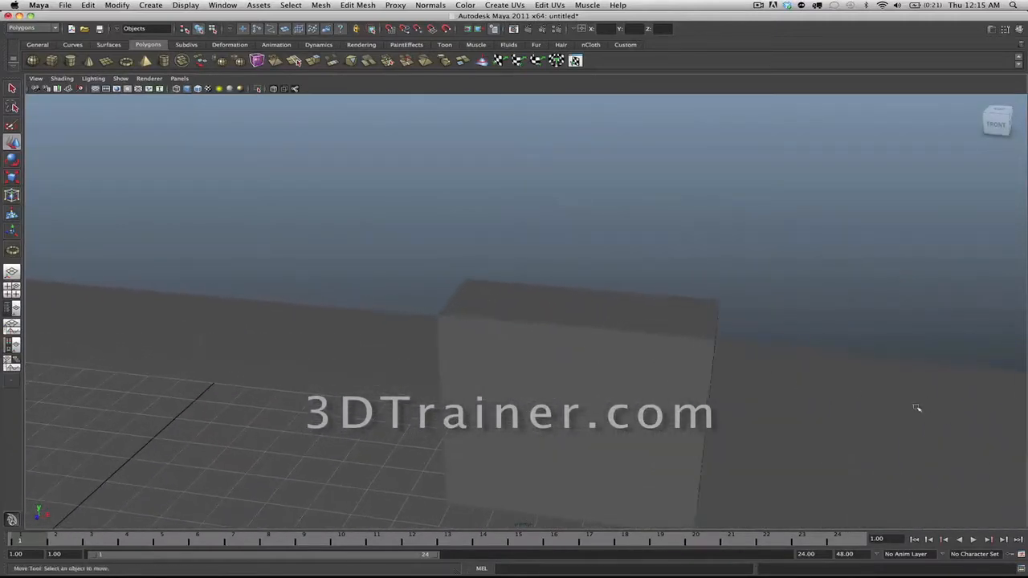
pyautogui.keyDown('alt'); pyautogui.moveTo(520, 382); pyautogui.dragTo(462, 298, button='middle'); pyautogui.keyUp('alt')
pyautogui.keyDown('alt'); pyautogui.moveTo(463, 298); pyautogui.dragTo(325, 361); pyautogui.keyUp('alt')
pyautogui.keyDown('alt'); pyautogui.moveTo(312, 334); pyautogui.dragTo(378, 361); pyautogui.keyUp('alt')
pyautogui.keyDown('alt'); pyautogui.moveTo(377, 361); pyautogui.dragTo(578, 268, button='middle'); pyautogui.keyUp('alt')
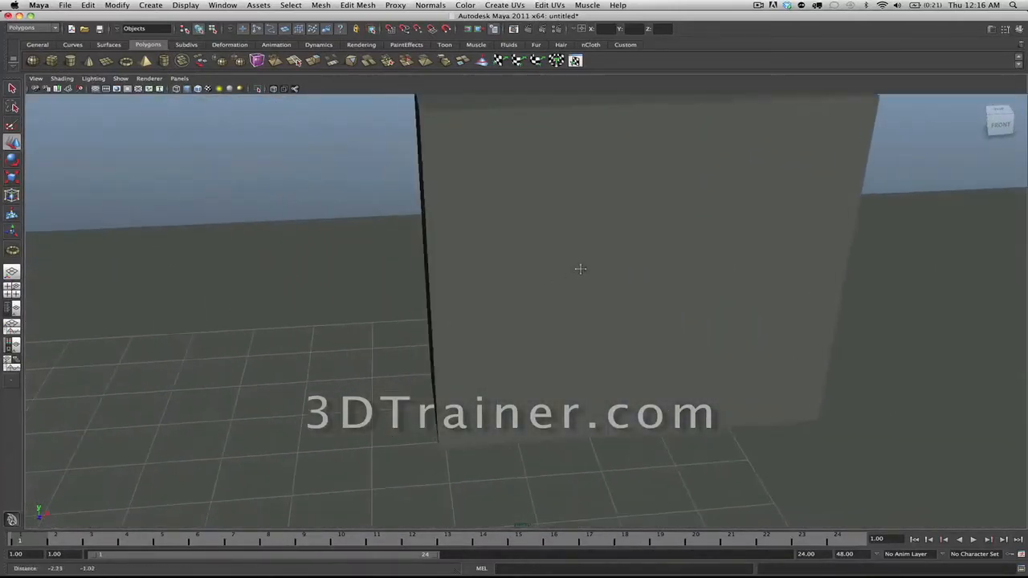
pyautogui.keyDown('alt'); pyautogui.moveTo(578, 269); pyautogui.dragTo(421, 287, button='right'); pyautogui.keyUp('alt')
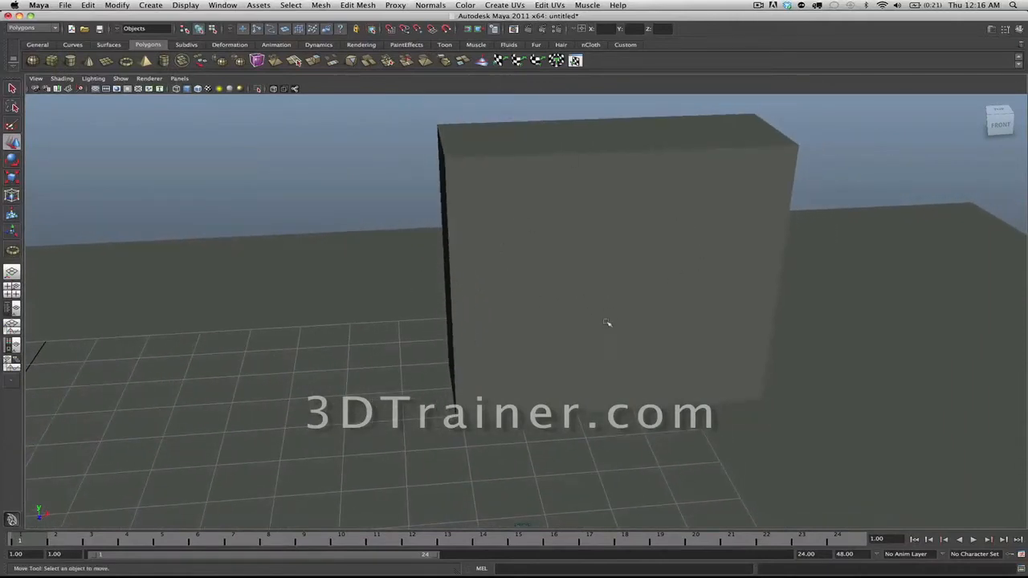
# Step: Pull the camera back from the box and orbit to a low side view showing both boxes, torus and sphere
pyautogui.keyDown('alt'); pyautogui.moveTo(715, 297); pyautogui.dragTo(344, 286, button='right'); pyautogui.keyUp('alt')
pyautogui.keyDown('alt'); pyautogui.moveTo(455, 354); pyautogui.dragTo(367, 366); pyautogui.keyUp('alt')
pyautogui.keyDown('alt'); pyautogui.moveTo(346, 273); pyautogui.dragTo(399, 319, button='middle'); pyautogui.keyUp('alt')
pyautogui.keyDown('alt'); pyautogui.moveTo(399, 320); pyautogui.dragTo(520, 278); pyautogui.keyUp('alt')
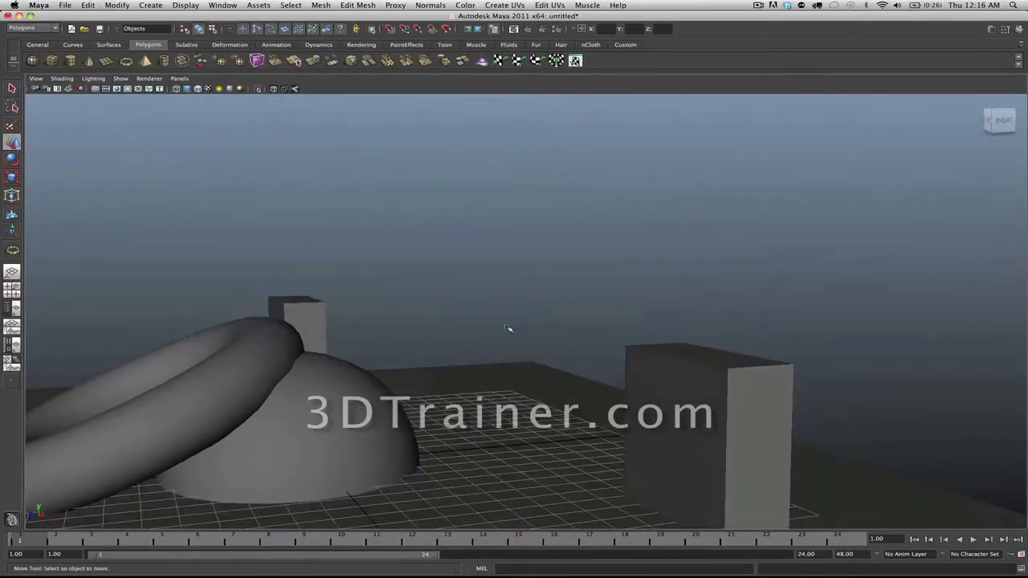
# Step: Select the distant box behind the torus, frame it in the view and orbit around it
pyautogui.click(319, 312)
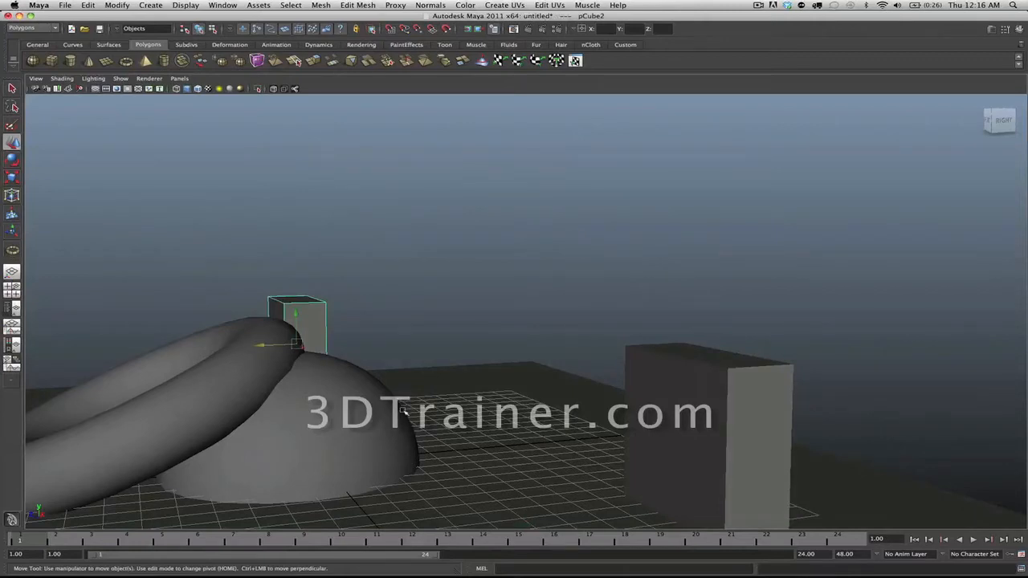
pyautogui.press('f')
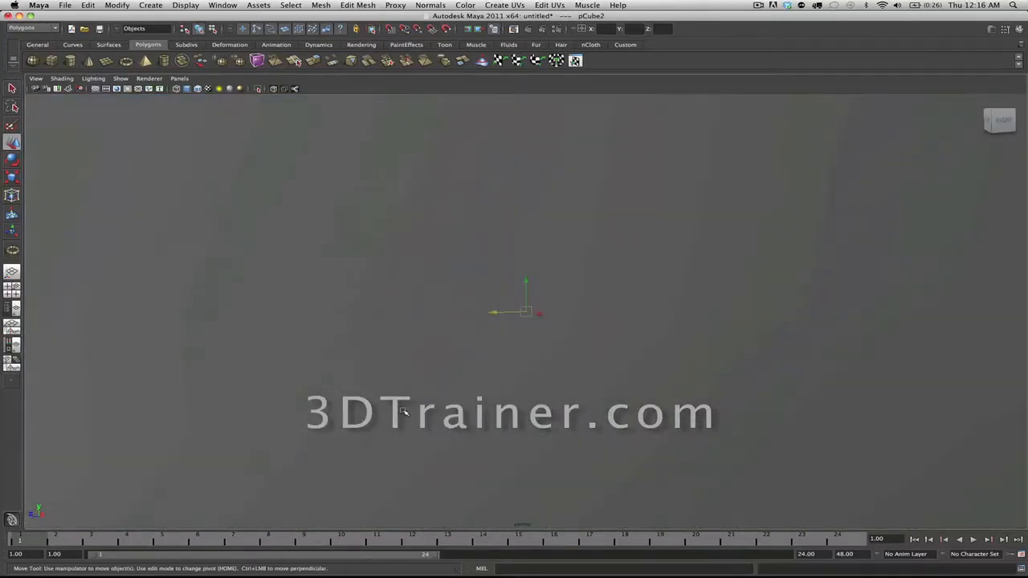
pyautogui.keyDown('alt'); pyautogui.moveTo(399, 363); pyautogui.dragTo(435, 370); pyautogui.keyUp('alt')
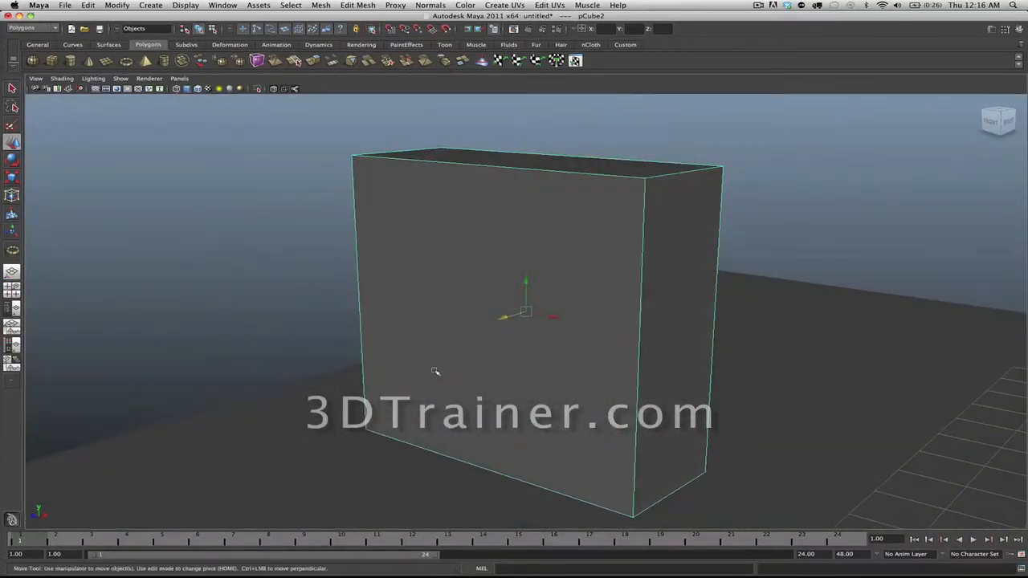
# Step: Zoom far out from the box, select and frame the torus, and orbit to view it from the front
pyautogui.keyDown('alt'); pyautogui.moveTo(790, 349); pyautogui.dragTo(233, 364, button='right'); pyautogui.keyUp('alt')
pyautogui.moveTo(844, 420)
pyautogui.keyDown('alt'); pyautogui.mouseDown(button='right')
pyautogui.moveTo(551, 375)
pyautogui.moveTo(523, 314)
pyautogui.mouseUp(button='right'); pyautogui.keyUp('alt')
pyautogui.keyDown('alt'); pyautogui.moveTo(734, 317); pyautogui.dragTo(448, 353, button='middle'); pyautogui.keyUp('alt')
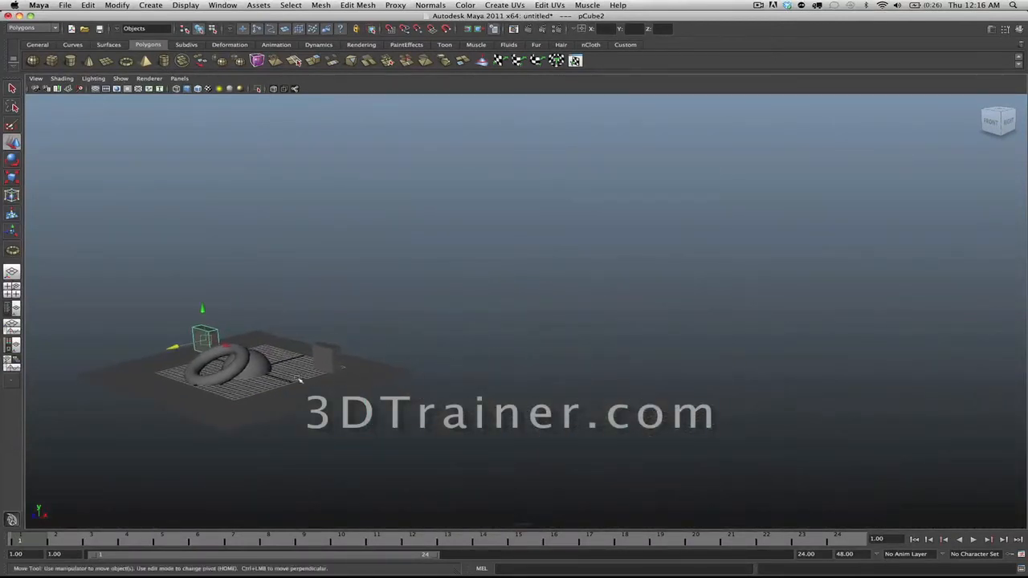
pyautogui.click(232, 375)
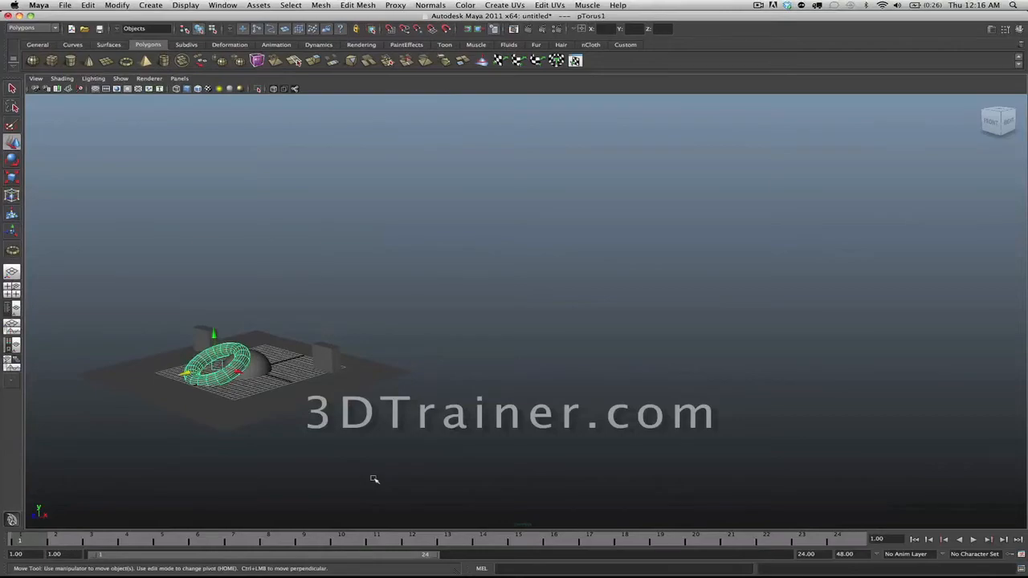
pyautogui.press('f')
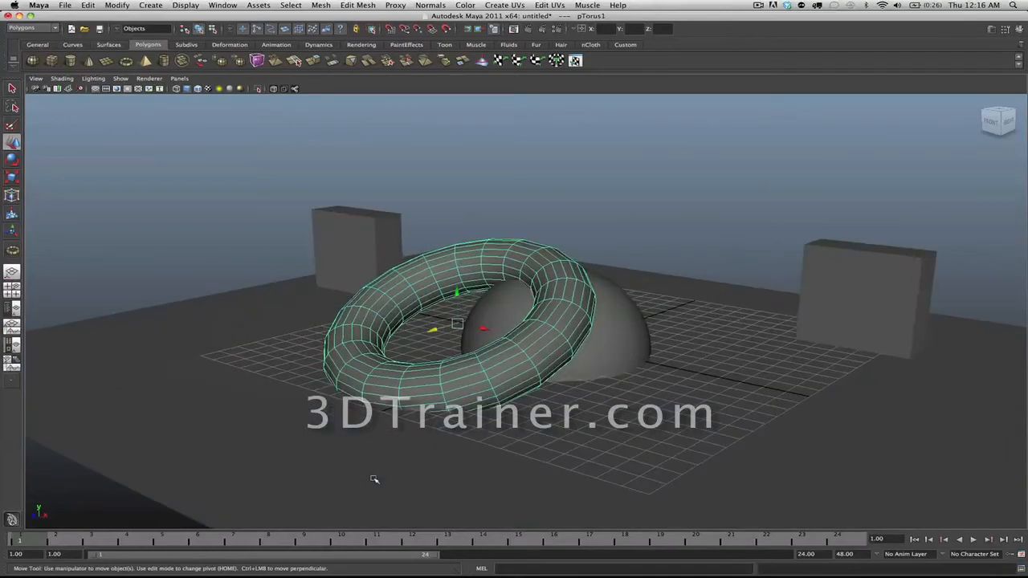
pyautogui.keyDown('alt'); pyautogui.moveTo(374, 479); pyautogui.dragTo(569, 369); pyautogui.keyUp('alt')
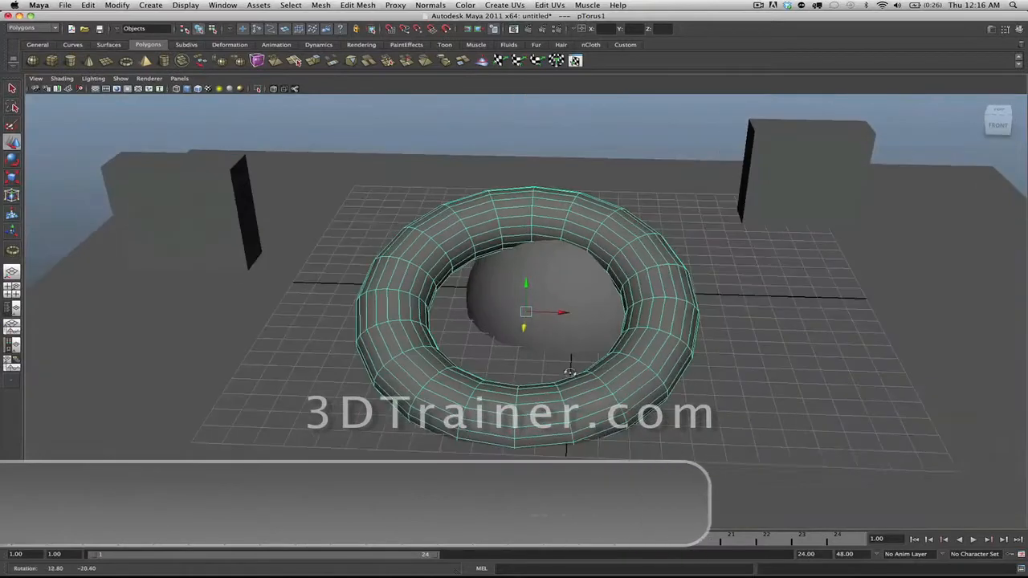
# Step: Select and frame the box near the grid's back right corner, and orbit, pan and zoom around it
pyautogui.click(838, 167)
pyautogui.press('f')
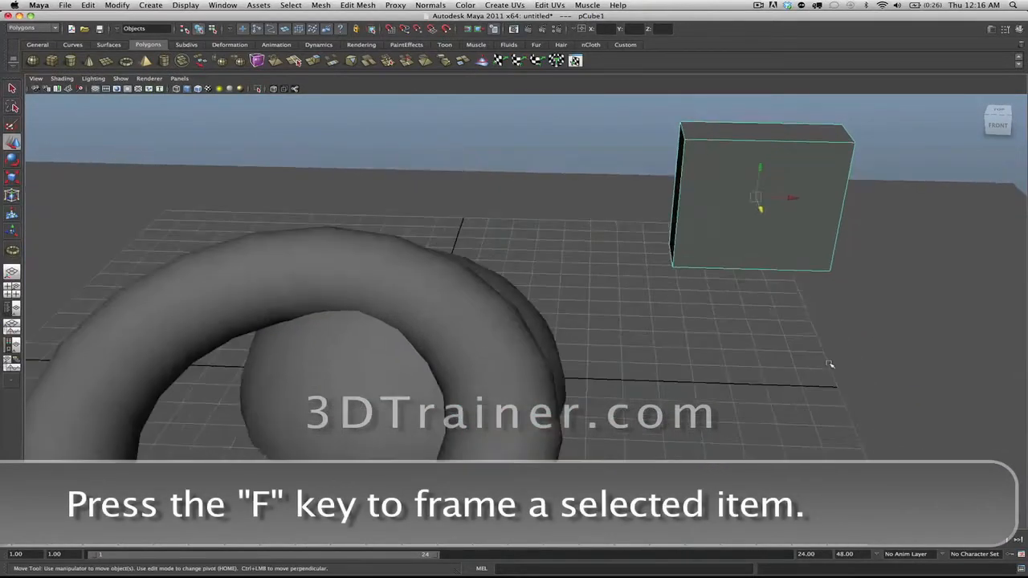
pyautogui.keyDown('alt'); pyautogui.moveTo(839, 330); pyautogui.dragTo(406, 308, button='right'); pyautogui.keyUp('alt')
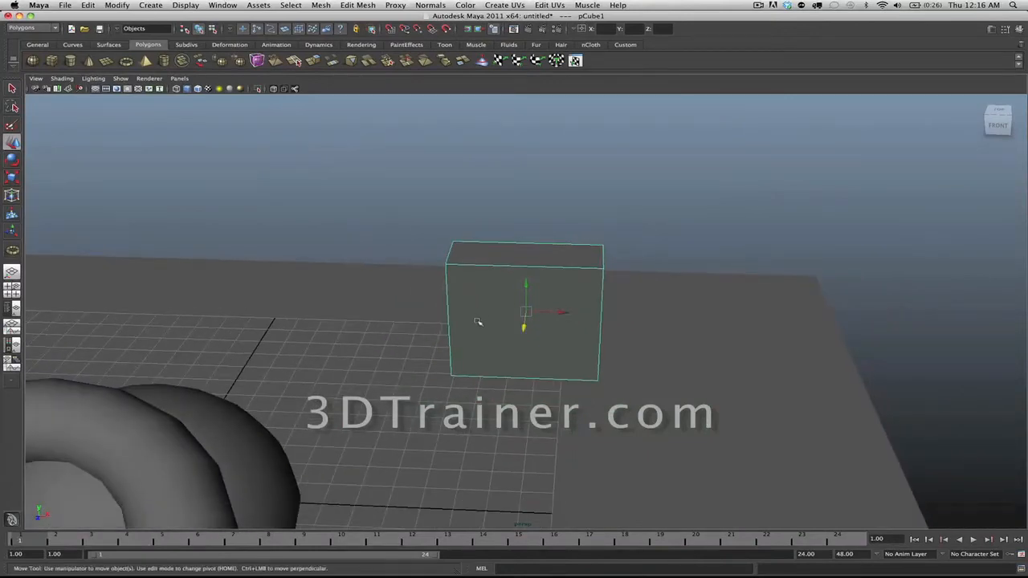
pyautogui.keyDown('alt'); pyautogui.moveTo(479, 322); pyautogui.dragTo(500, 353); pyautogui.keyUp('alt')
pyautogui.keyDown('alt'); pyautogui.moveTo(596, 353); pyautogui.dragTo(539, 339, button='middle'); pyautogui.keyUp('alt')
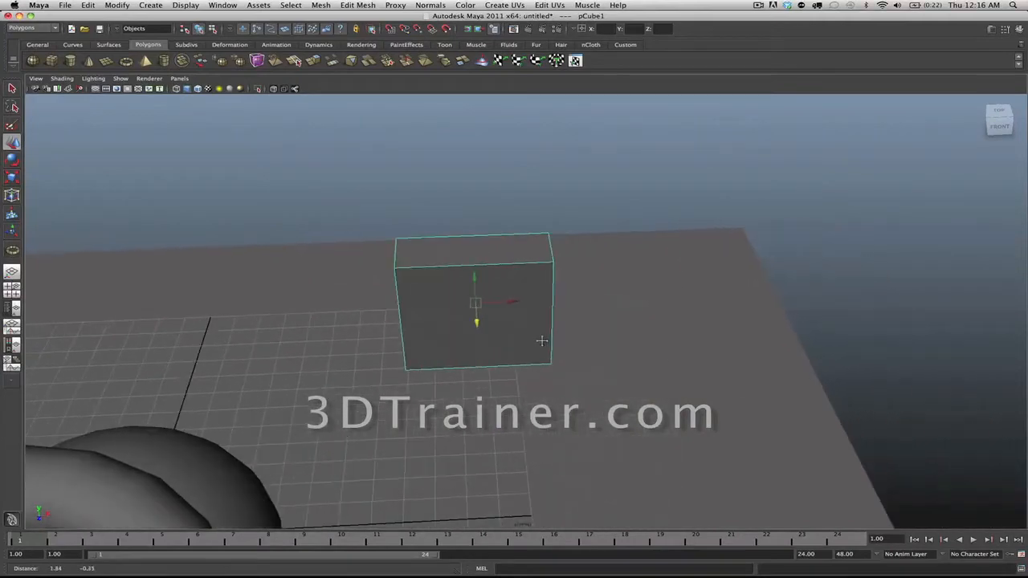
pyautogui.keyDown('alt'); pyautogui.moveTo(408, 305); pyautogui.dragTo(421, 359, button='right'); pyautogui.keyUp('alt')
pyautogui.keyDown('alt'); pyautogui.moveTo(578, 405); pyautogui.dragTo(480, 380); pyautogui.keyUp('alt')
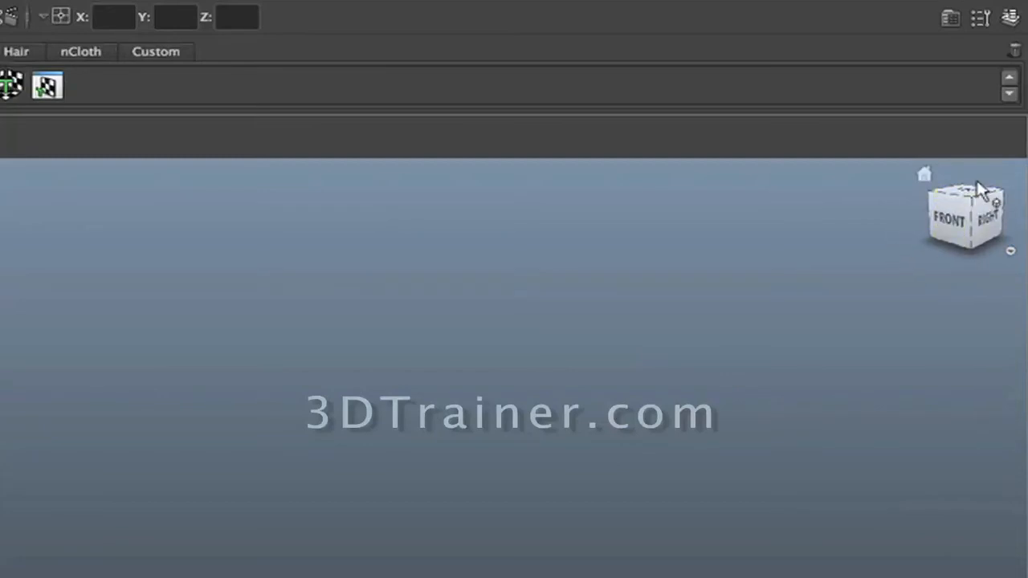
# Step: Rotate the perspective view with the ViewCube to look at the selected box from the front and above
pyautogui.click(949, 221)
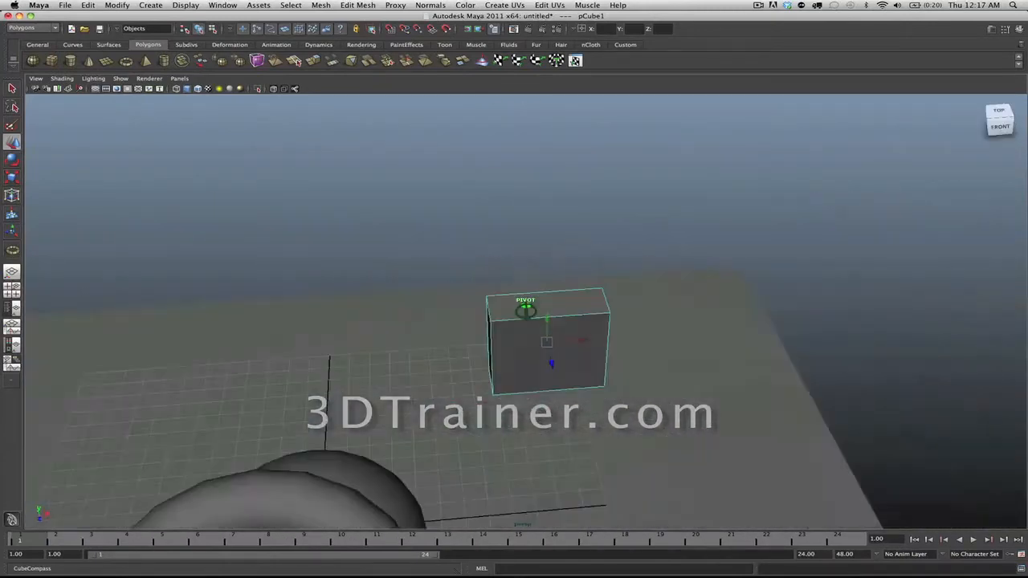
pyautogui.moveTo(979, 120); pyautogui.dragTo(990, 121)
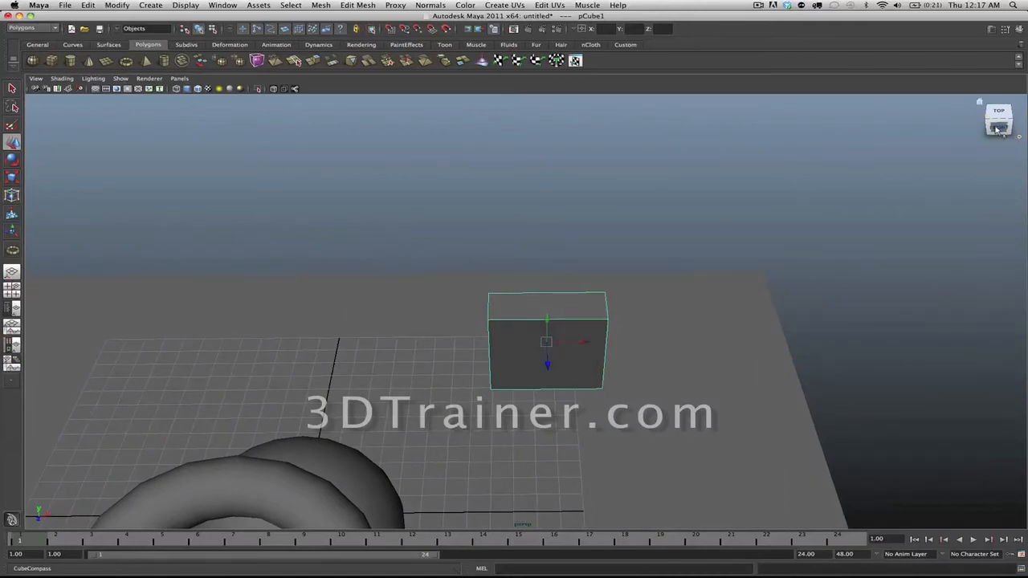
# Step: Snap to the selected box's front view with the ViewCube, clear the selection and show the whole scene from the front
pyautogui.moveTo(996, 129)
pyautogui.mouseDown()
pyautogui.moveTo(951, 142)
pyautogui.moveTo(947, 100)
pyautogui.moveTo(941, 112)
pyautogui.moveTo(969, 145)
pyautogui.moveTo(998, 125)
pyautogui.mouseUp()
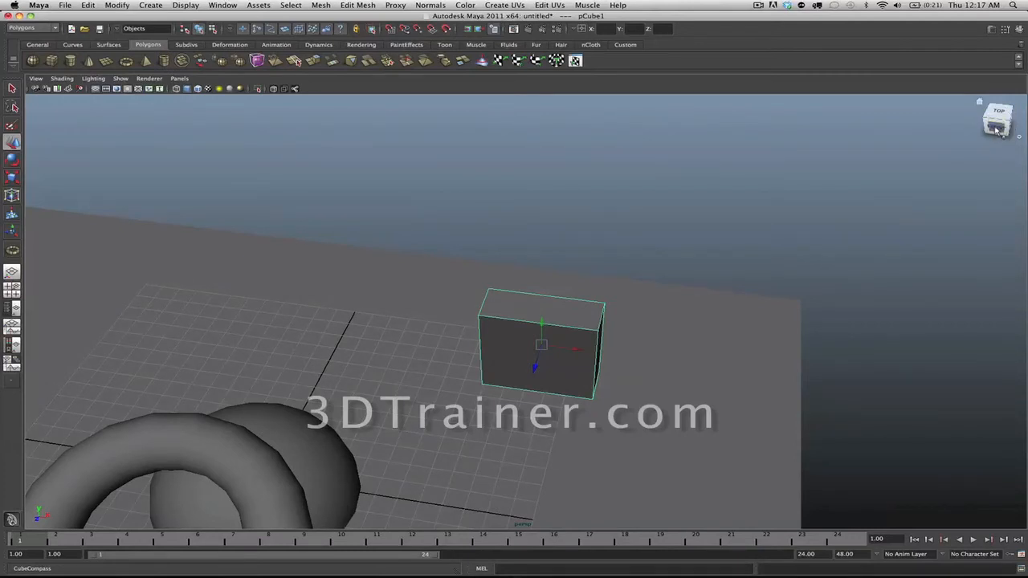
pyautogui.click(997, 129)
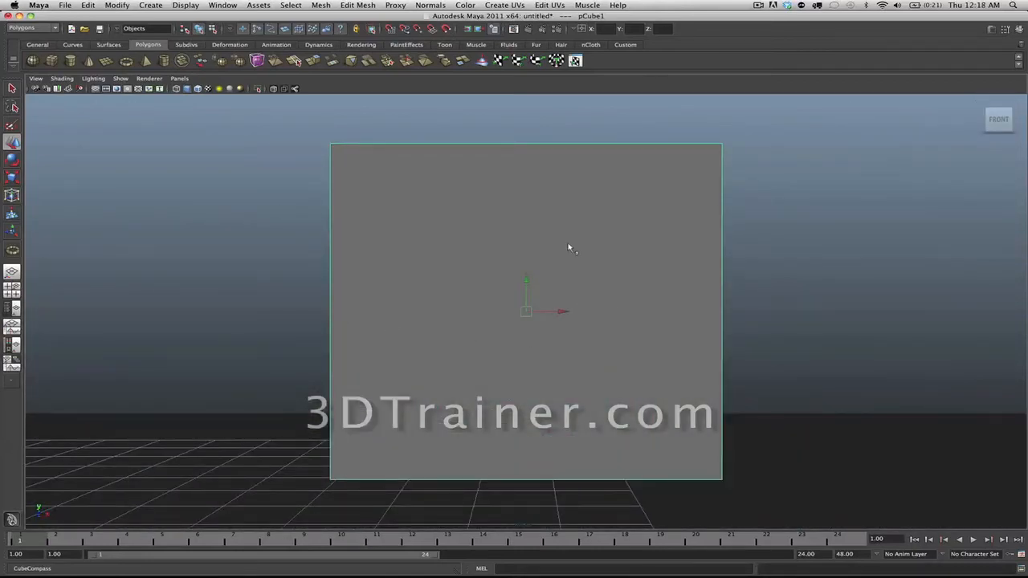
pyautogui.click(856, 304)
pyautogui.click(998, 119)
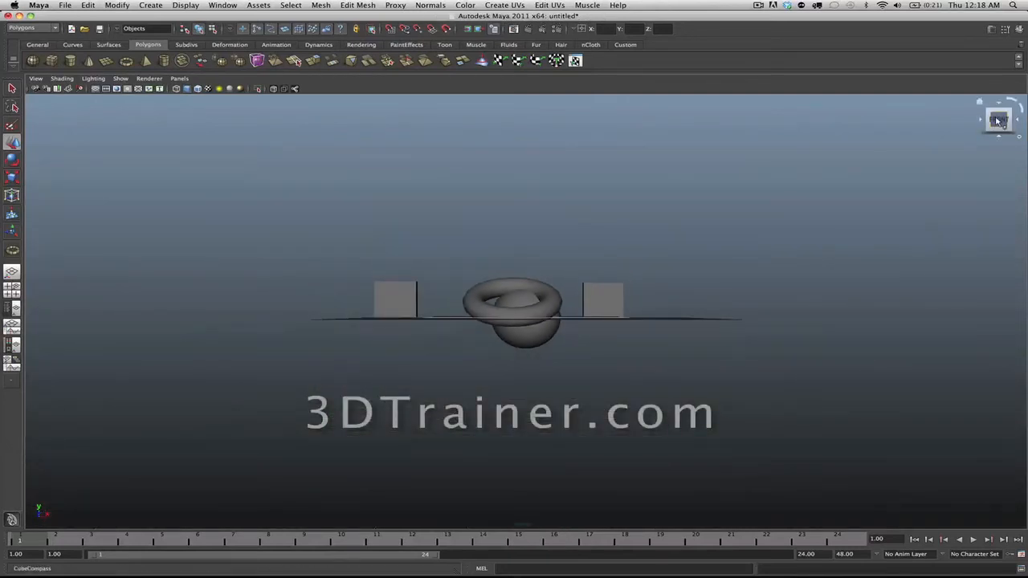
# Step: Orbit above the scene, select the box behind the torus and snap to its front view with the ViewCube
pyautogui.click(533, 346)
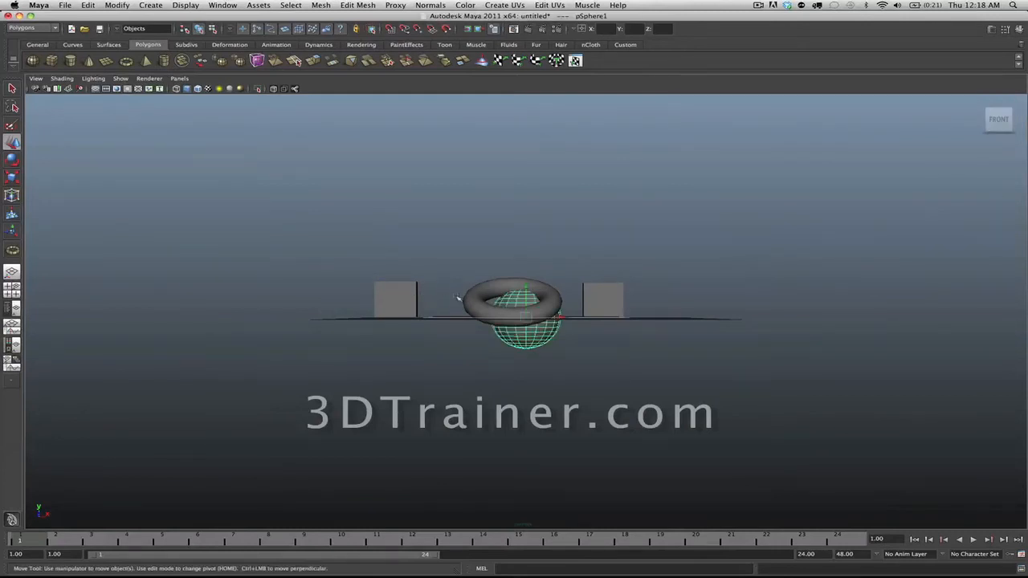
pyautogui.keyDown('alt'); pyautogui.moveTo(745, 281); pyautogui.dragTo(677, 312); pyautogui.keyUp('alt')
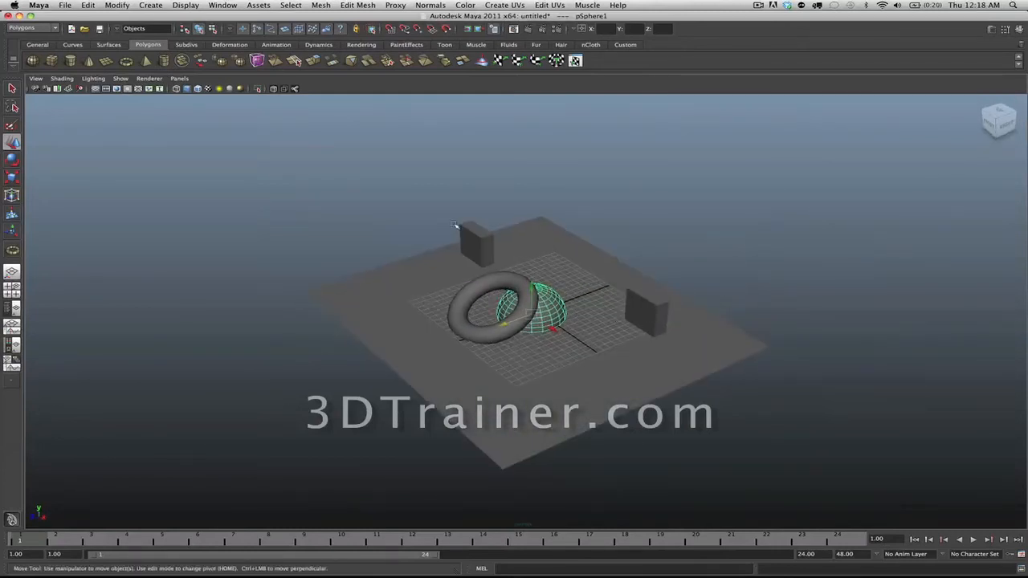
pyautogui.click(464, 238)
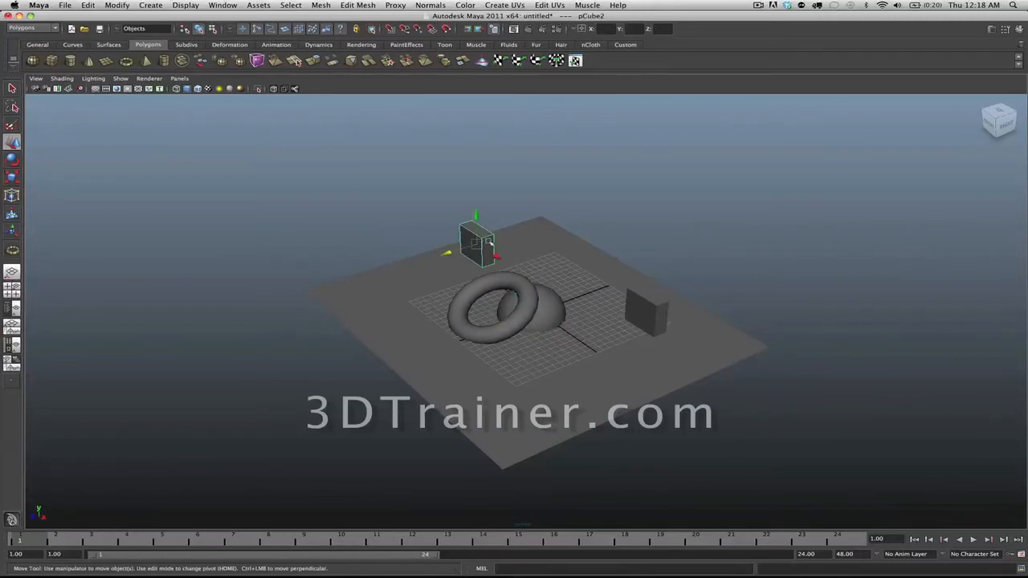
pyautogui.click(989, 120)
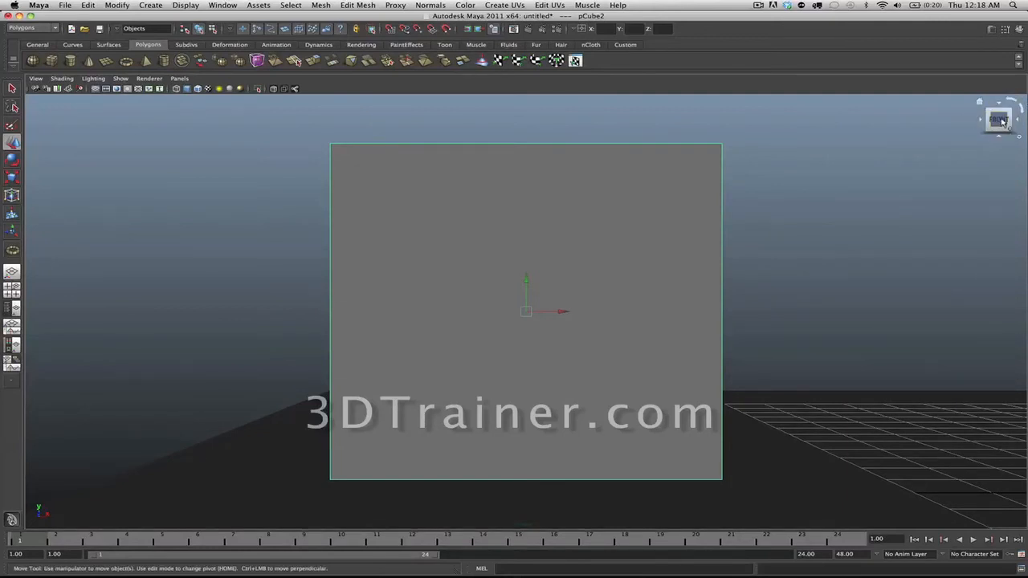
# Step: Turn the view around the selected box with the ViewCube's edges and free rotation, ending at the front face
pyautogui.click(1010, 120)
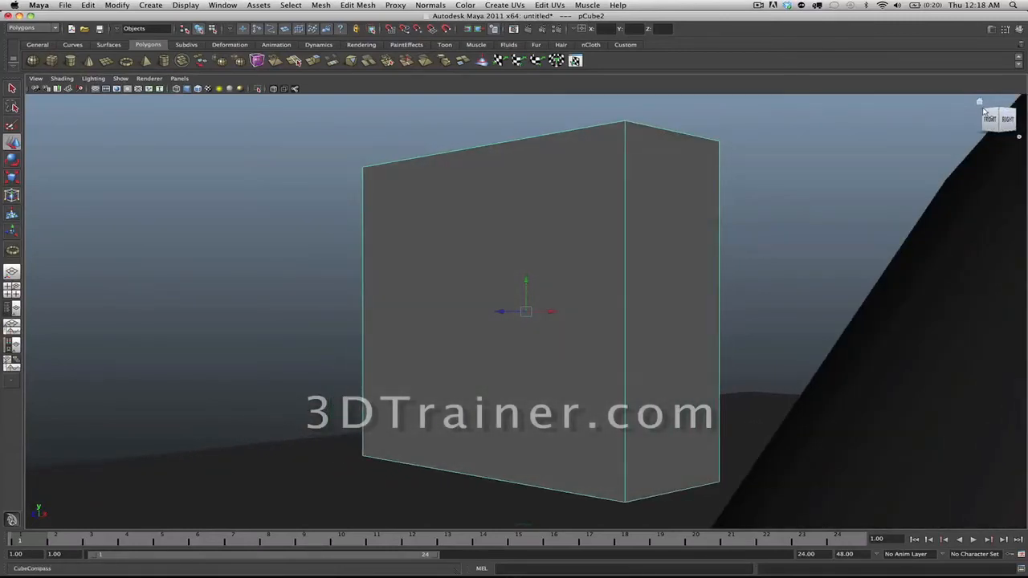
pyautogui.click(993, 111)
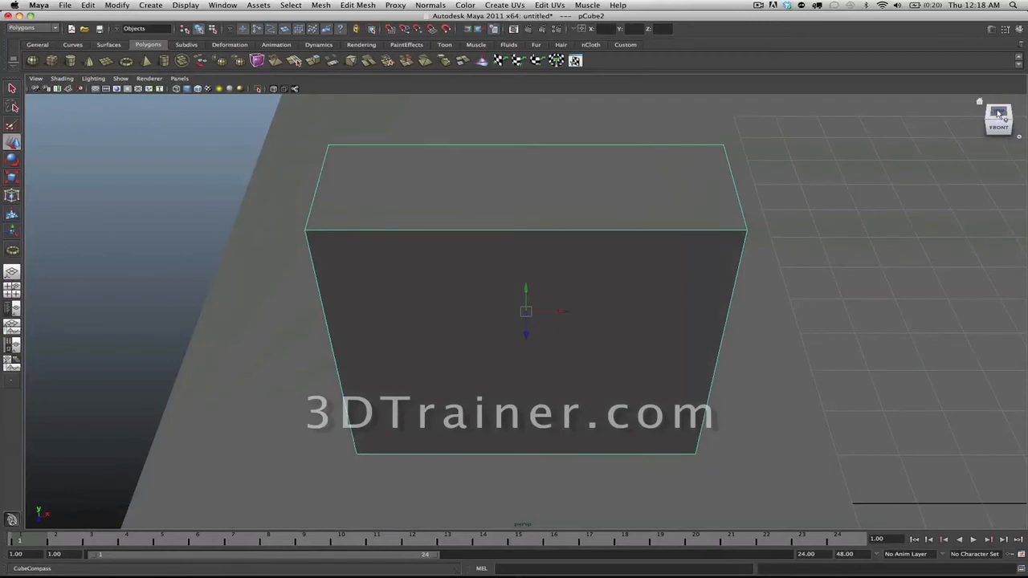
pyautogui.click(1007, 122)
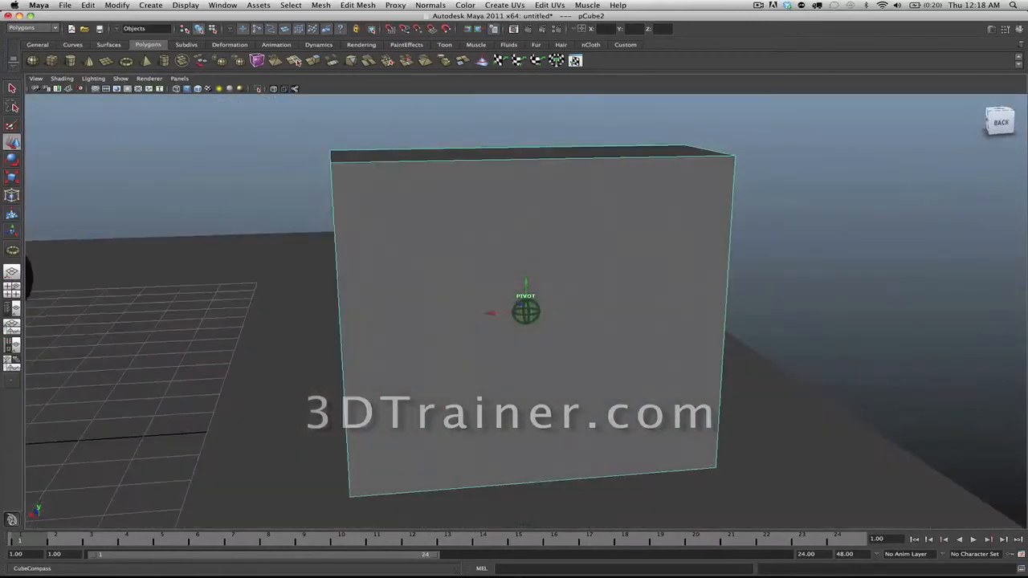
pyautogui.moveTo(1007, 122)
pyautogui.mouseDown()
pyautogui.moveTo(968, 137)
pyautogui.moveTo(955, 128)
pyautogui.moveTo(998, 114)
pyautogui.mouseUp()
pyautogui.click(996, 127)
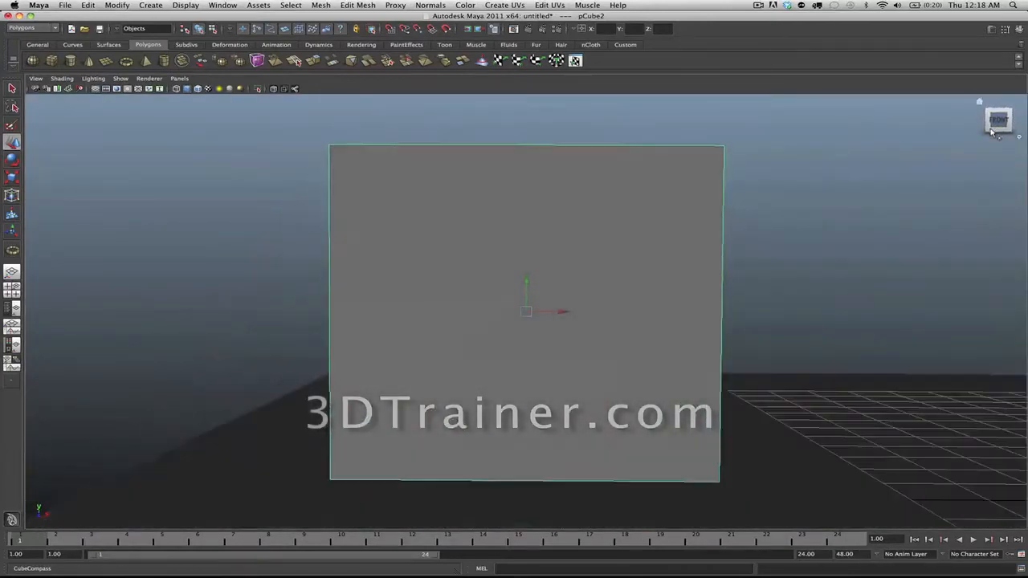
# Step: Roll the front view of the box through a full turn in 90-degree increments with the ViewCube
pyautogui.moveTo(1014, 118)
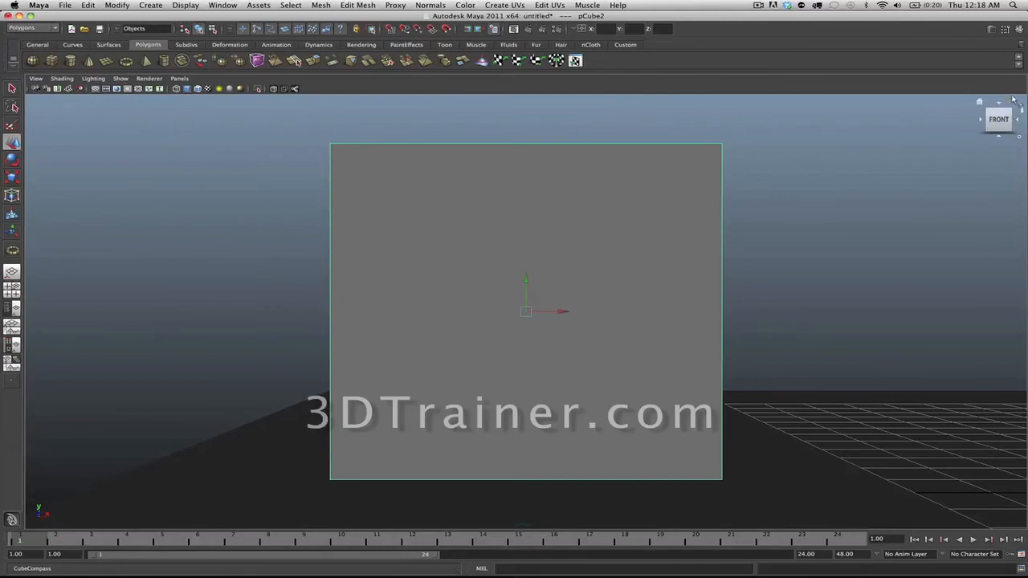
pyautogui.click(1013, 103)
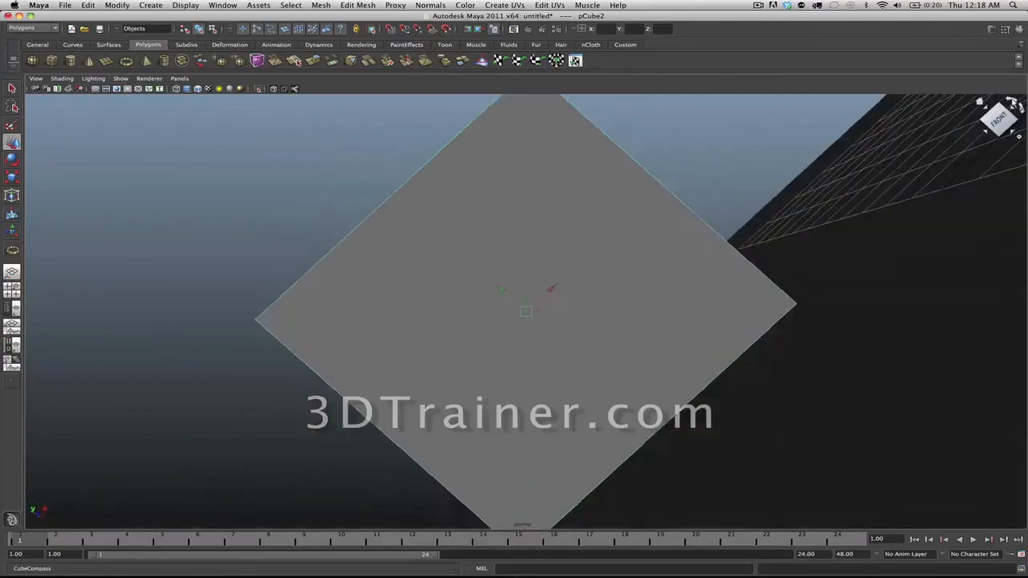
pyautogui.click(1013, 104)
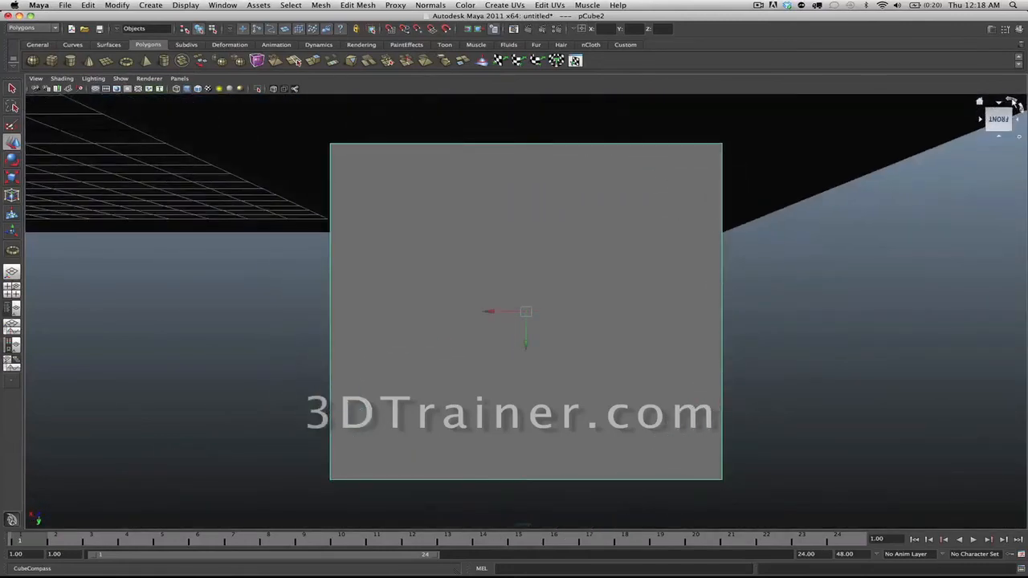
pyautogui.click(1013, 104)
pyautogui.click(1013, 103)
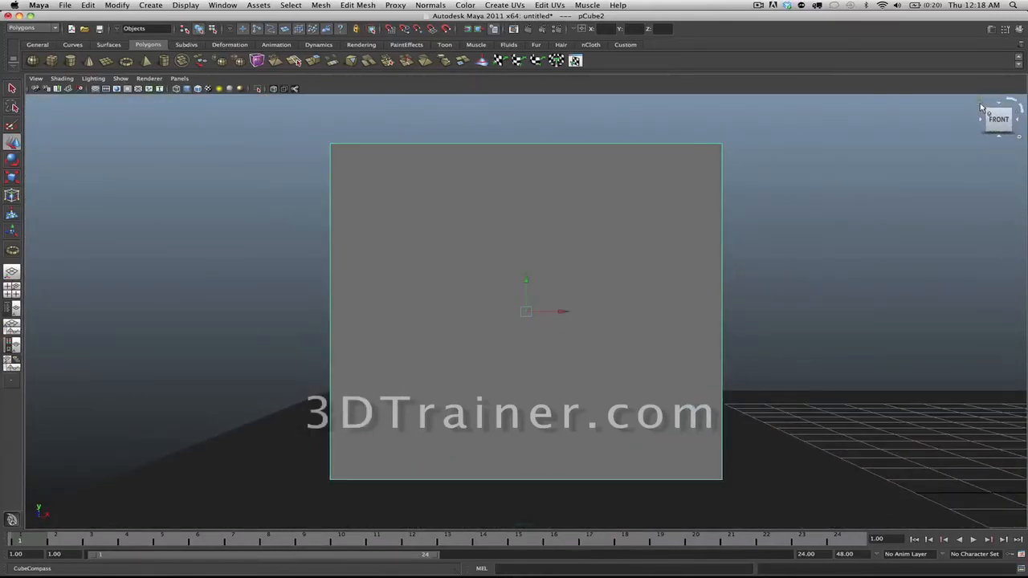
# Step: Return the perspective view to its home position and look over the ViewCube's options without choosing any
pyautogui.click(981, 106)
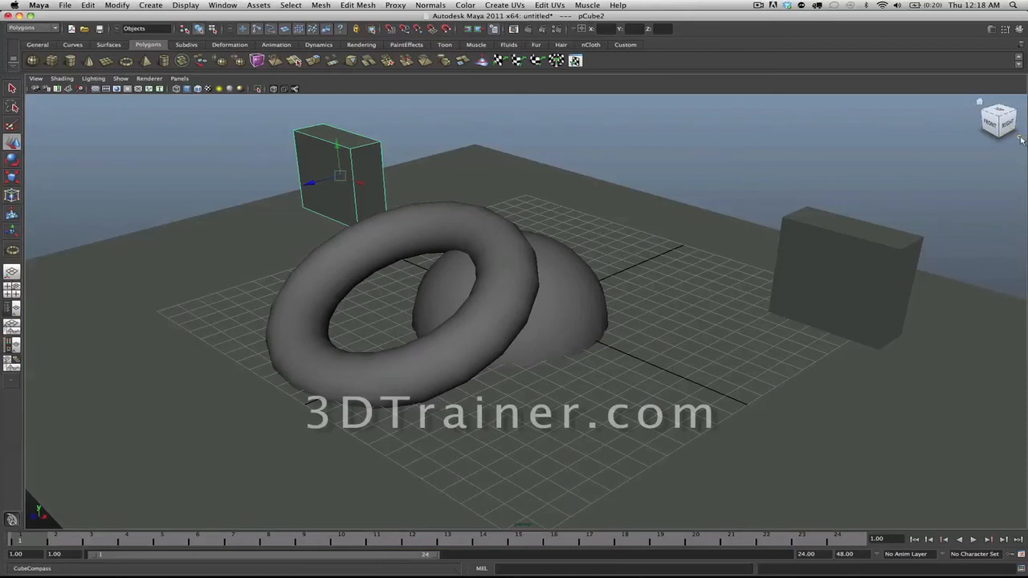
pyautogui.click(1020, 140)
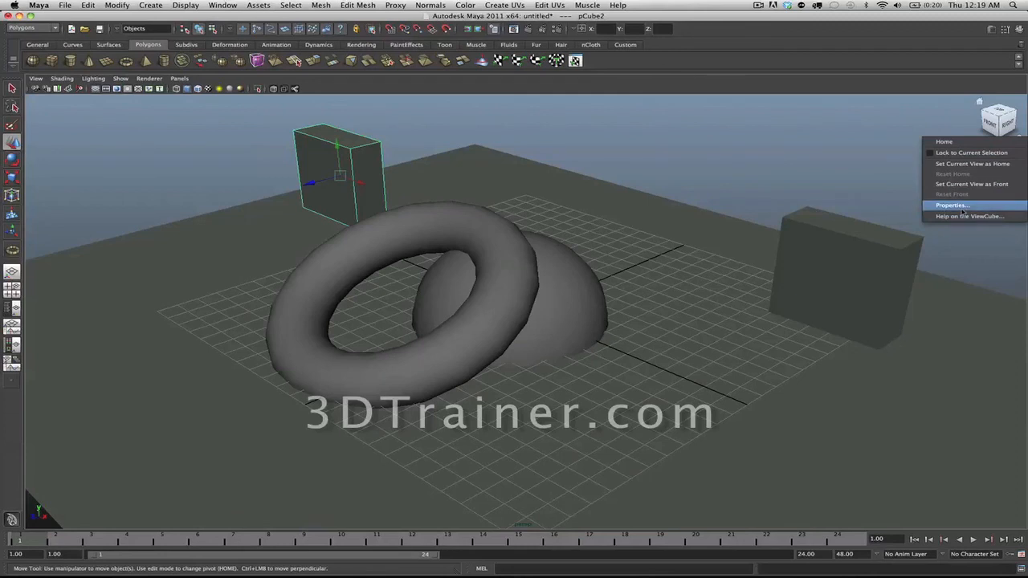
pyautogui.click(864, 184)
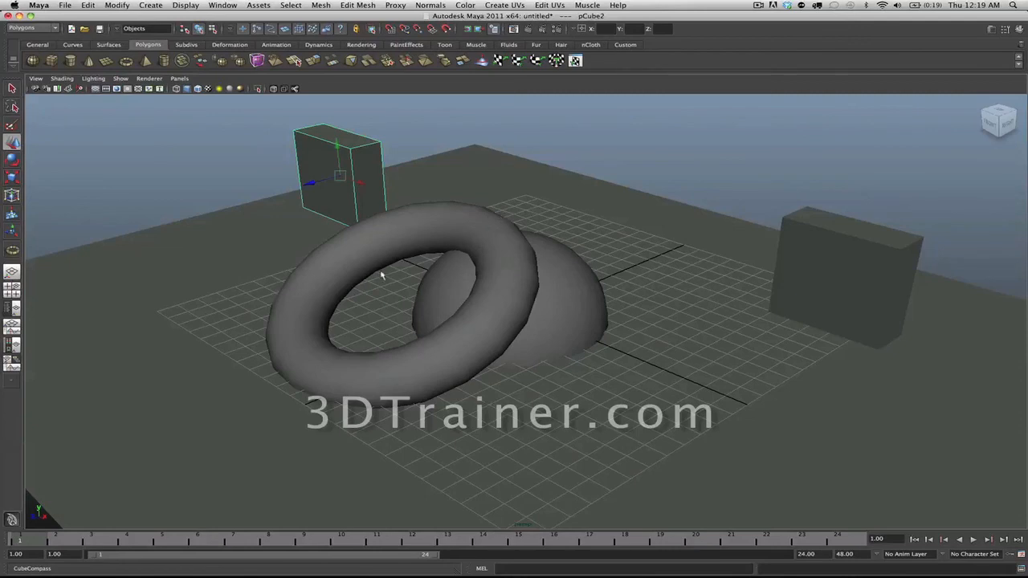
# Step: Orbit and zoom the perspective view around the torus, sphere and boxes
pyautogui.keyDown('alt'); pyautogui.moveTo(356, 293); pyautogui.dragTo(502, 305); pyautogui.keyUp('alt')
pyautogui.keyDown('alt'); pyautogui.moveTo(265, 291); pyautogui.dragTo(121, 307, button='right'); pyautogui.keyUp('alt')
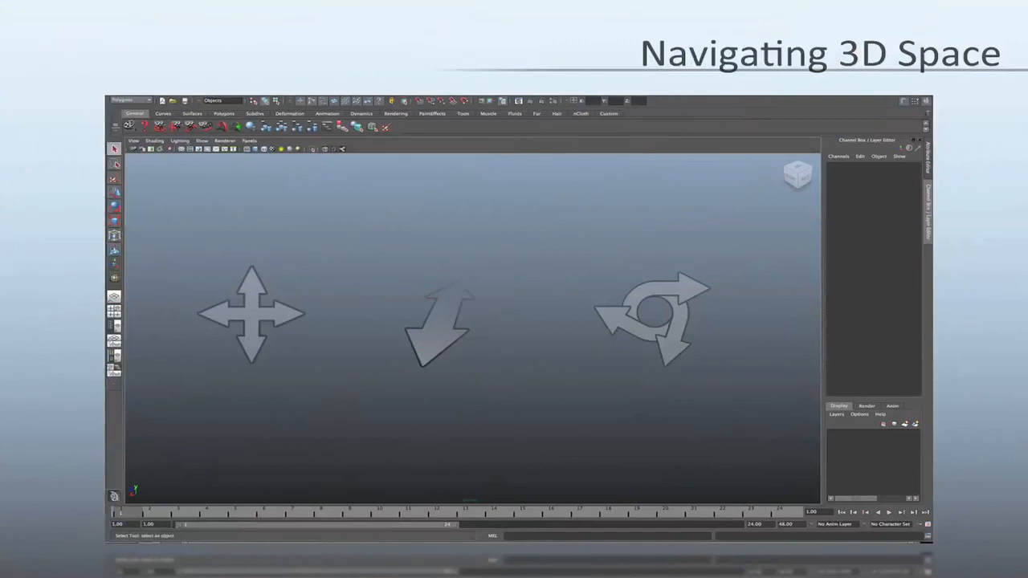